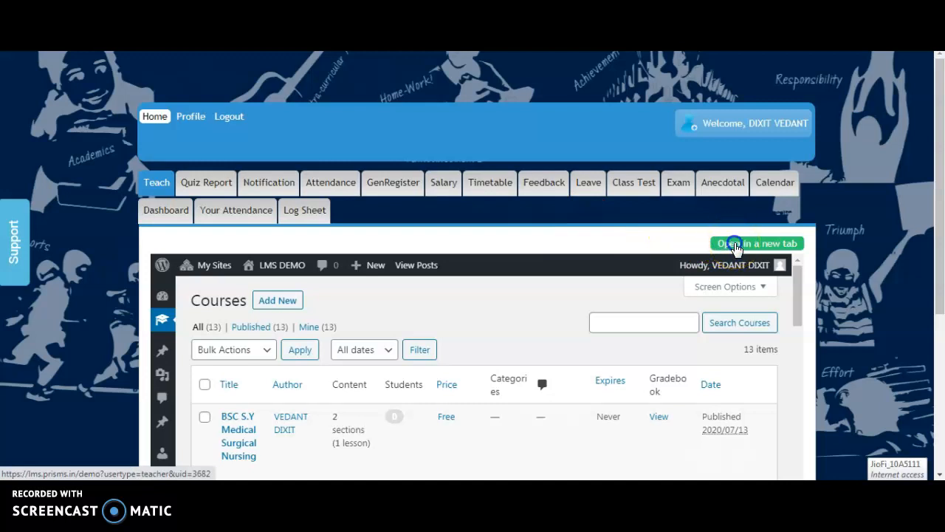
Open the course list in its own browser tab and open the Class 10 (Science) course for editing.
left_click(735, 246)
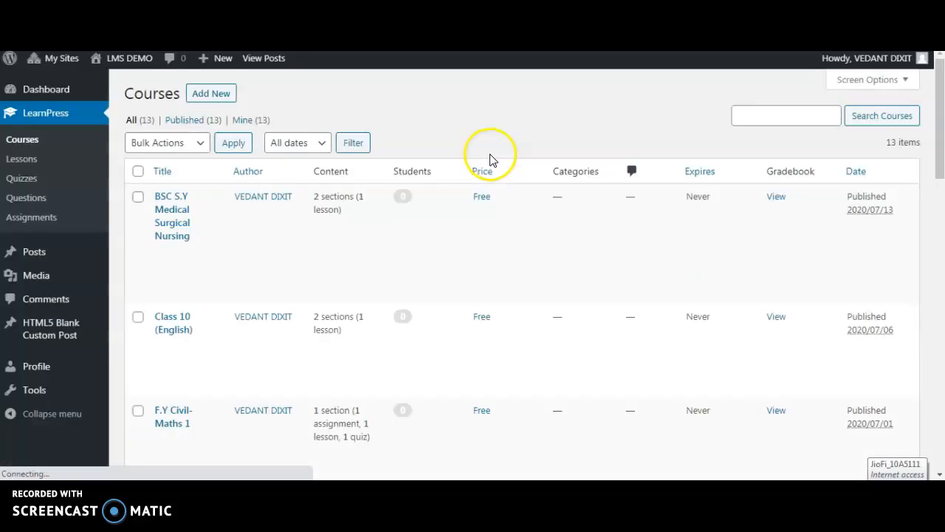
scroll(403, 214, "down", 2)
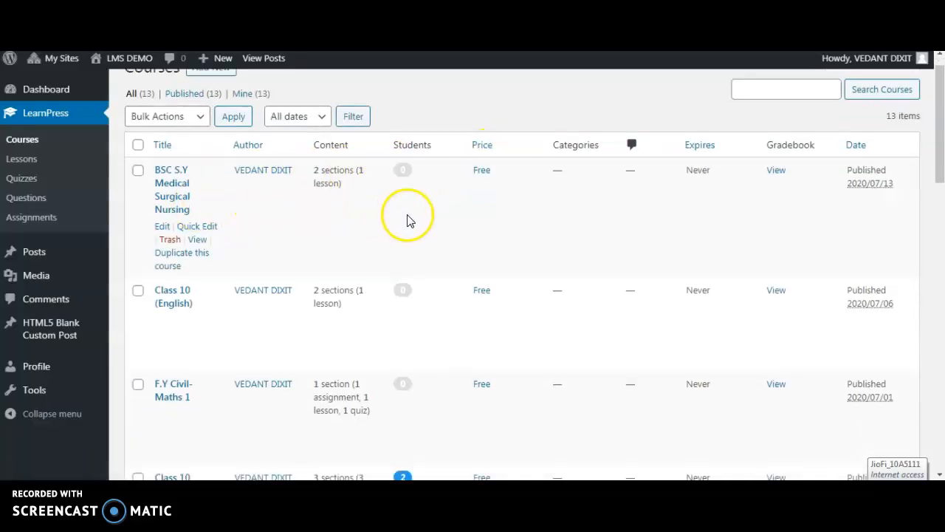
scroll(233, 271, "down", 1)
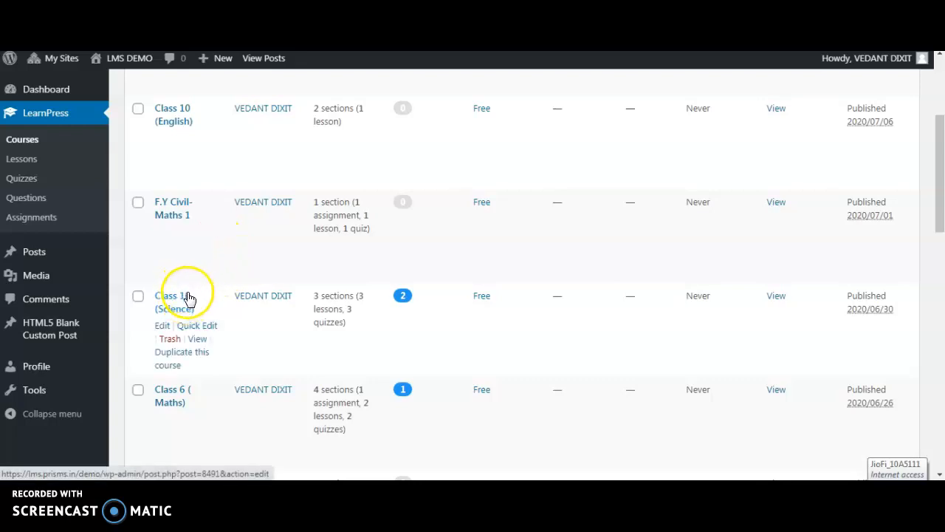
left_click(163, 326)
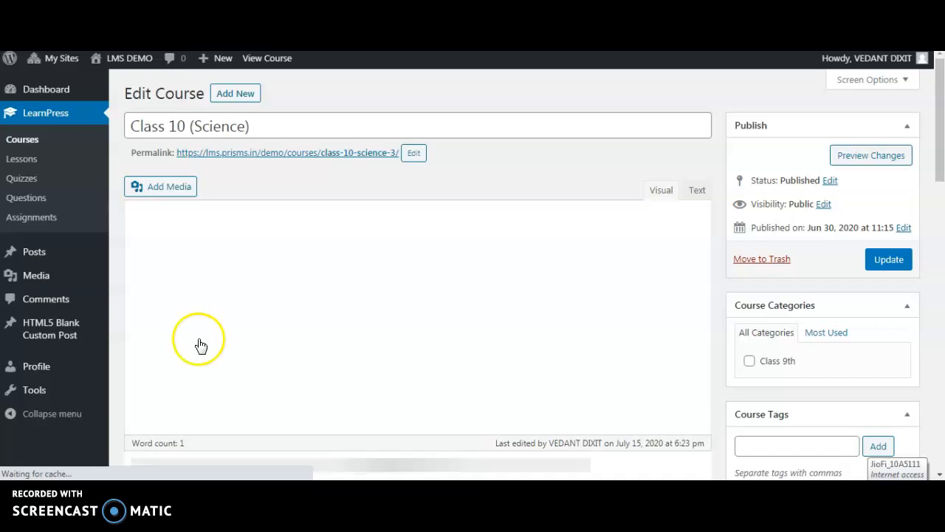
Add a section named "Periodic Test 1" at the end of the course curriculum.
scroll(454, 198, "down", 6)
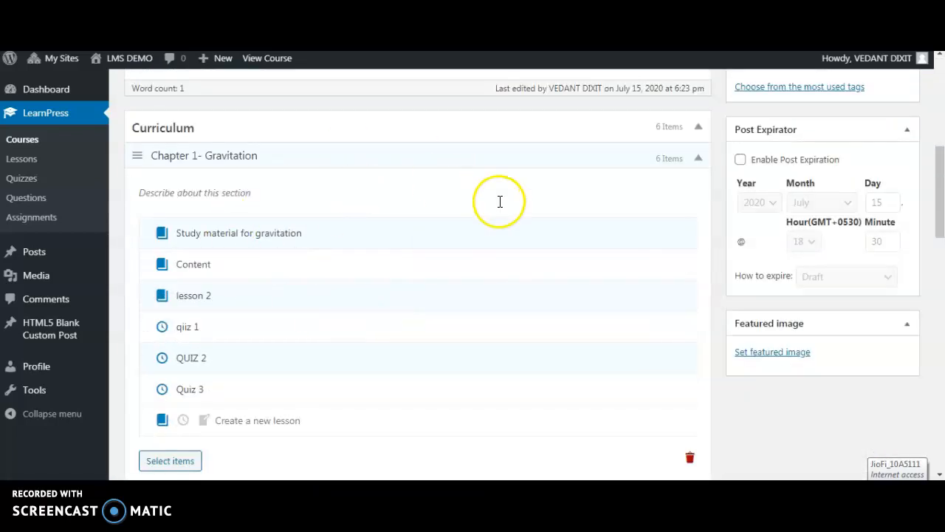
scroll(470, 184, "down", 3)
scroll(472, 182, "down", 2)
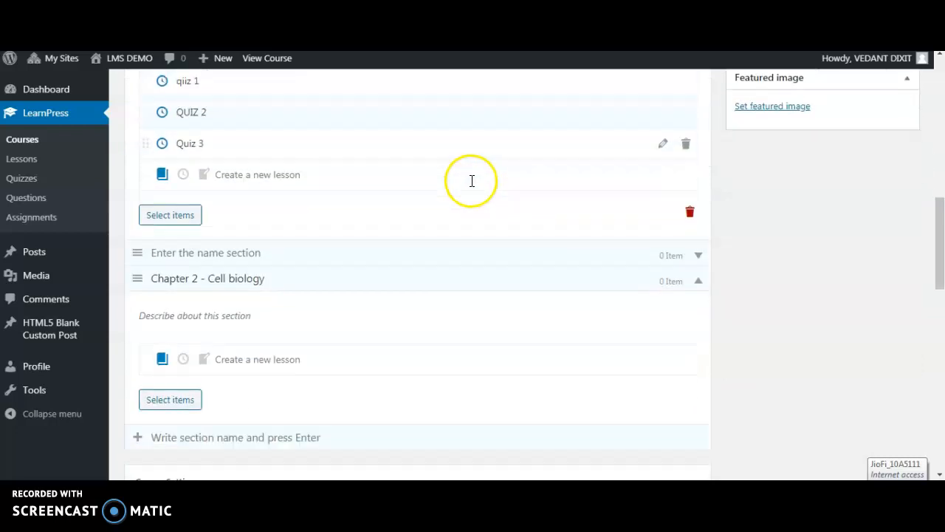
scroll(476, 240, "down", 2)
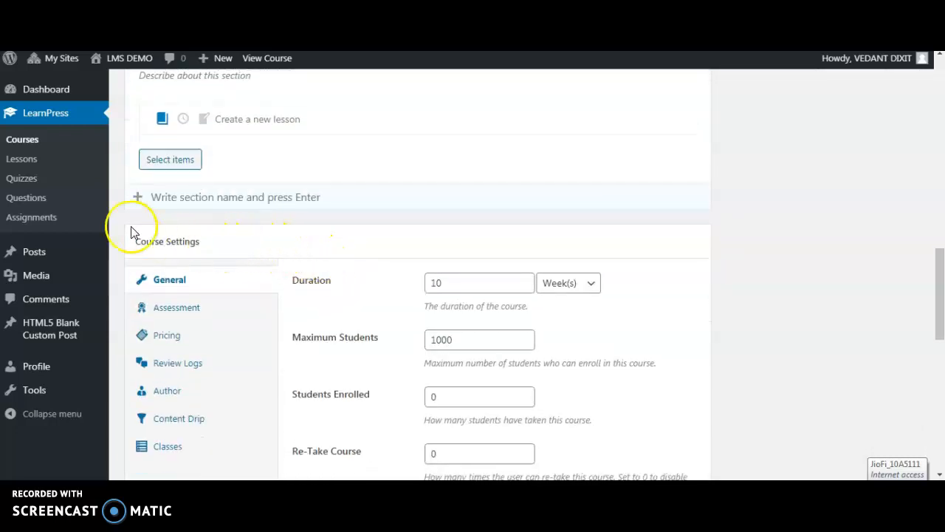
scroll(259, 190, "up", 3)
scroll(249, 200, "down", 3)
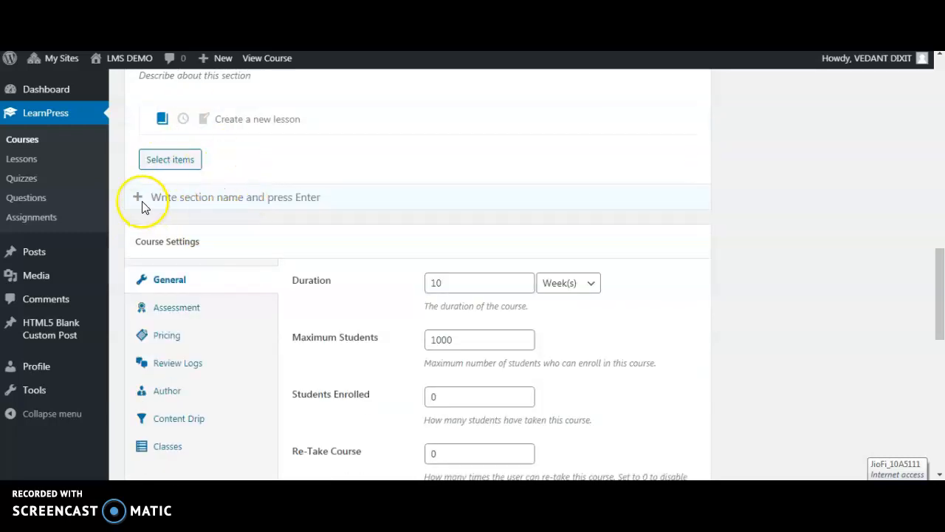
left_click(284, 199)
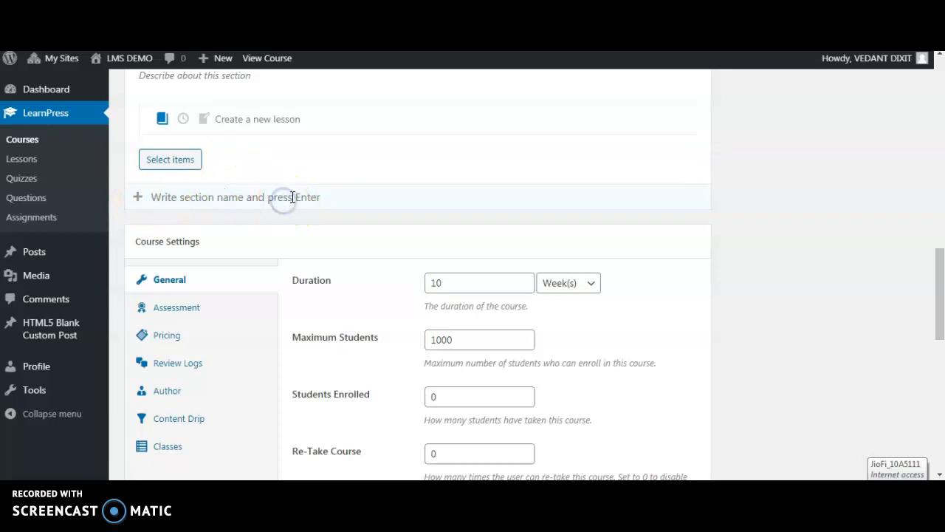
type("Periodic Test 1")
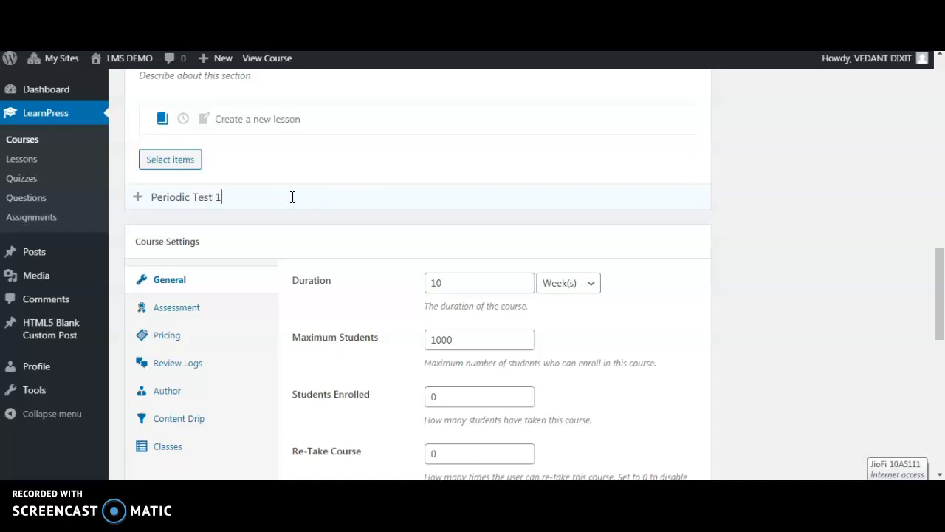
key("Return")
left_click(298, 197)
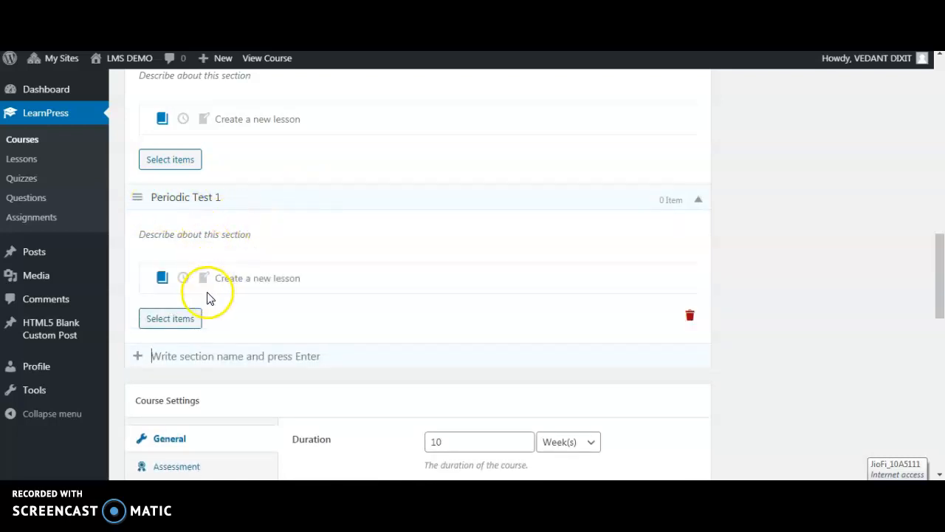
Create a quiz named "PT 1 Science" in the Periodic Test 1 section.
left_click(184, 279)
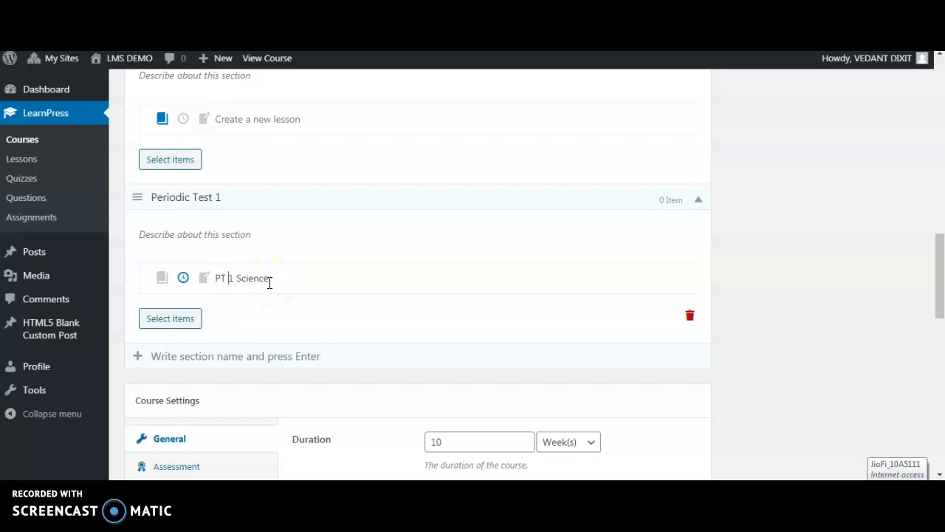
left_click(303, 277)
key("Return")
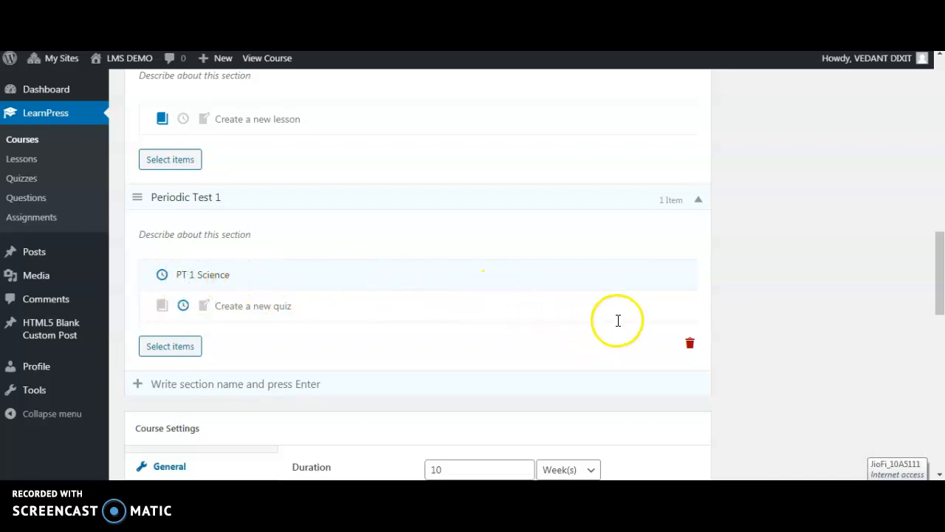
Open the drip item settings from the course's Content Drip options, with drip enabled for a specific time after enrolment.
scroll(624, 326, "up", 1)
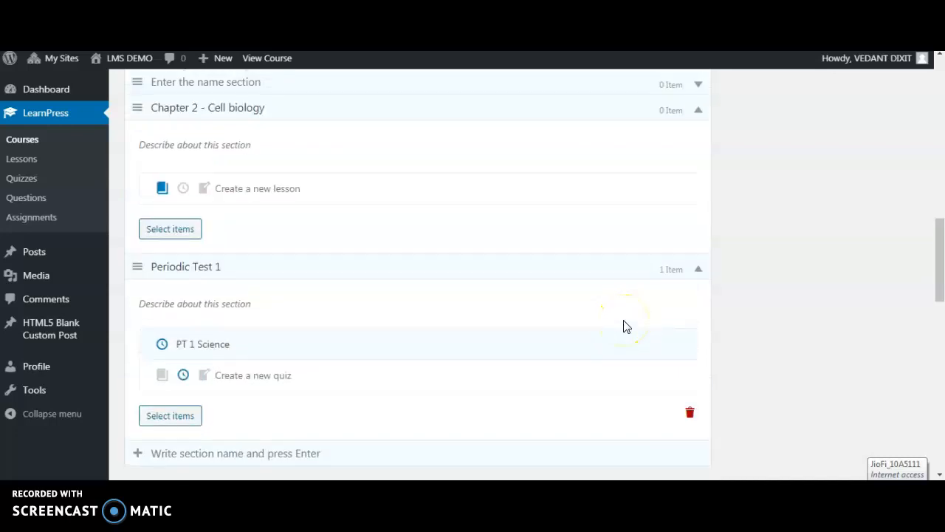
scroll(624, 325, "down", 1)
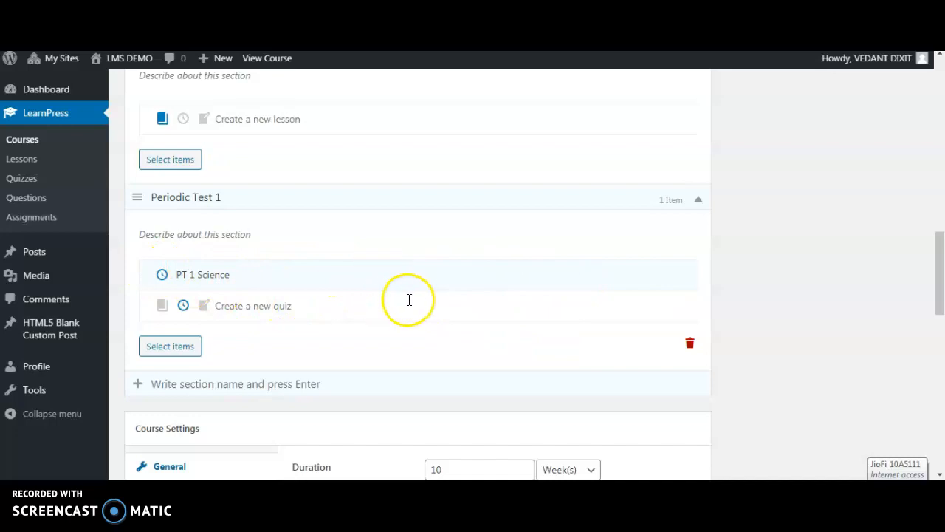
scroll(407, 258, "down", 5)
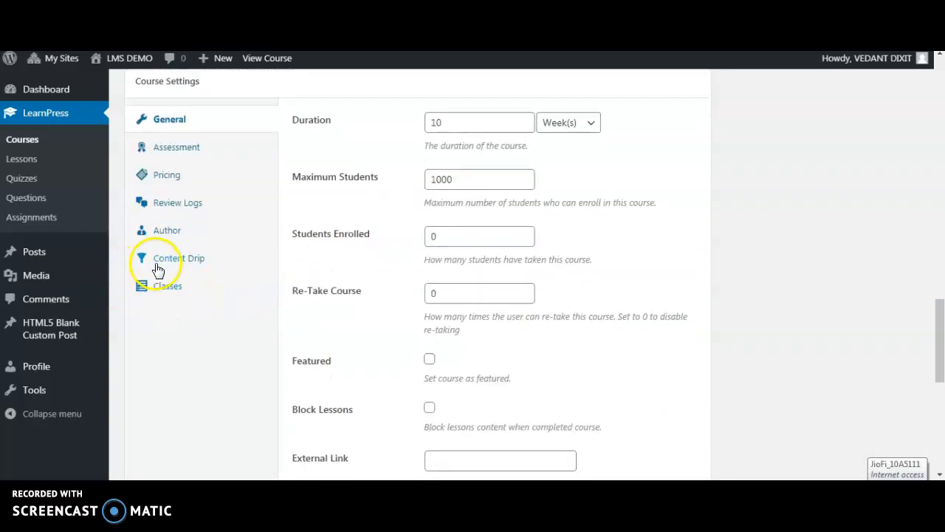
left_click(157, 268)
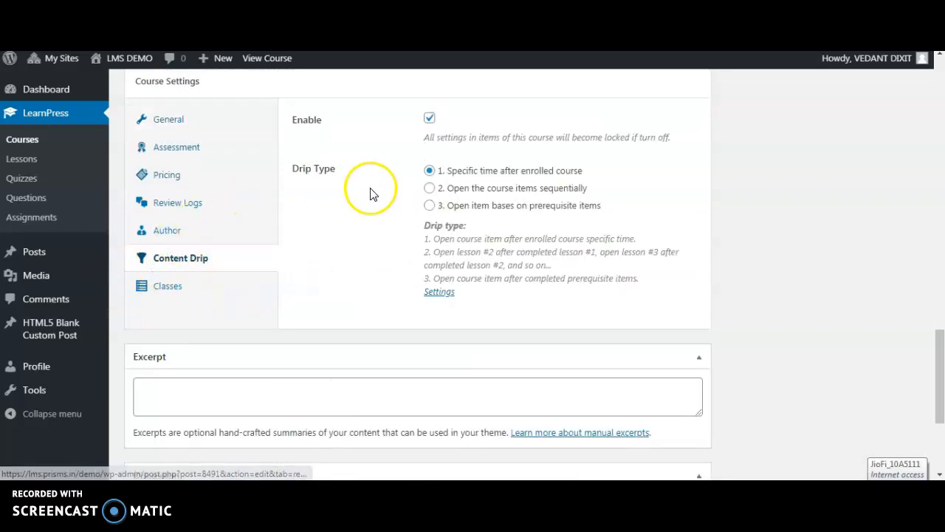
left_click(428, 119)
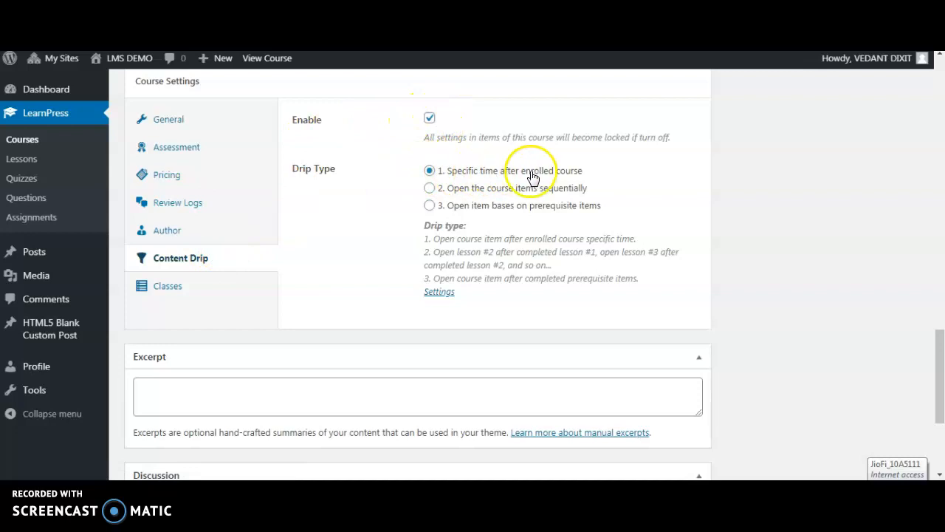
left_click(439, 293)
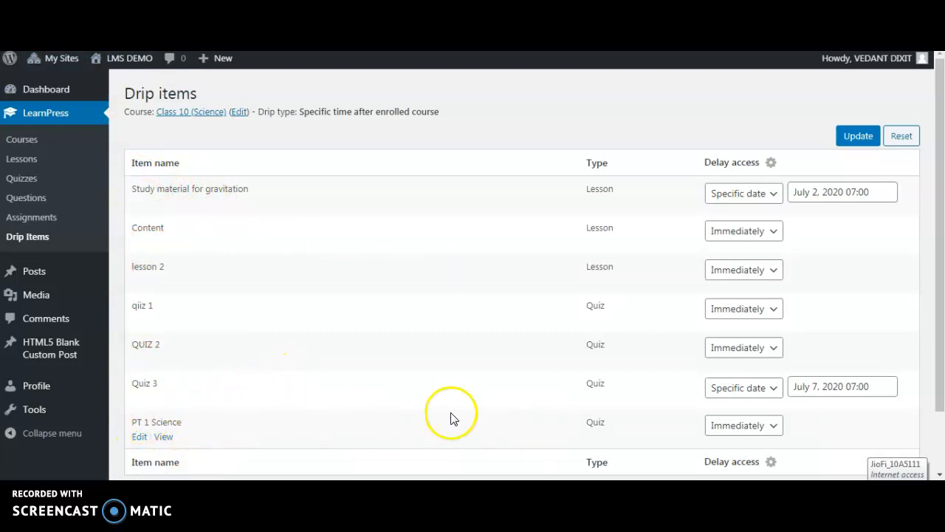
Set the PT 1 Science quiz's delay access to the specific date 07/27/2020 at 09:30.
left_click(728, 436)
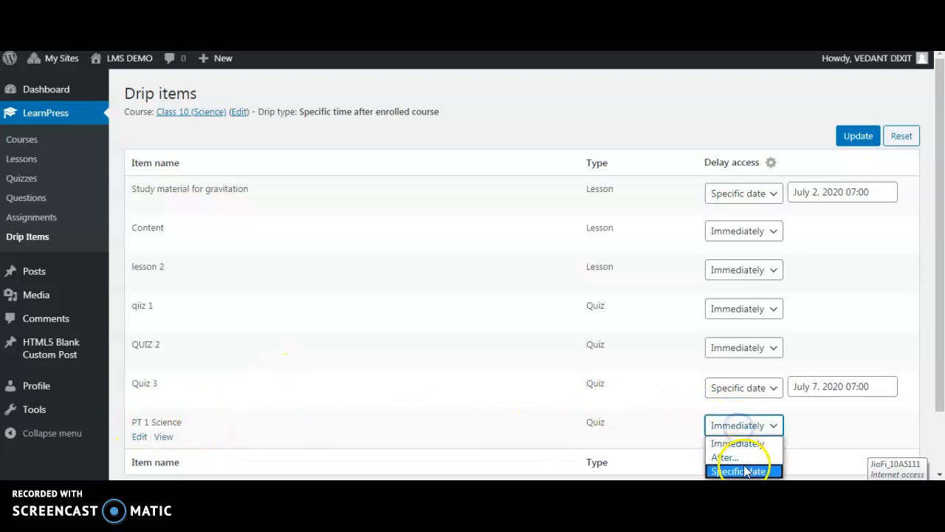
left_click(740, 469)
left_click(843, 427)
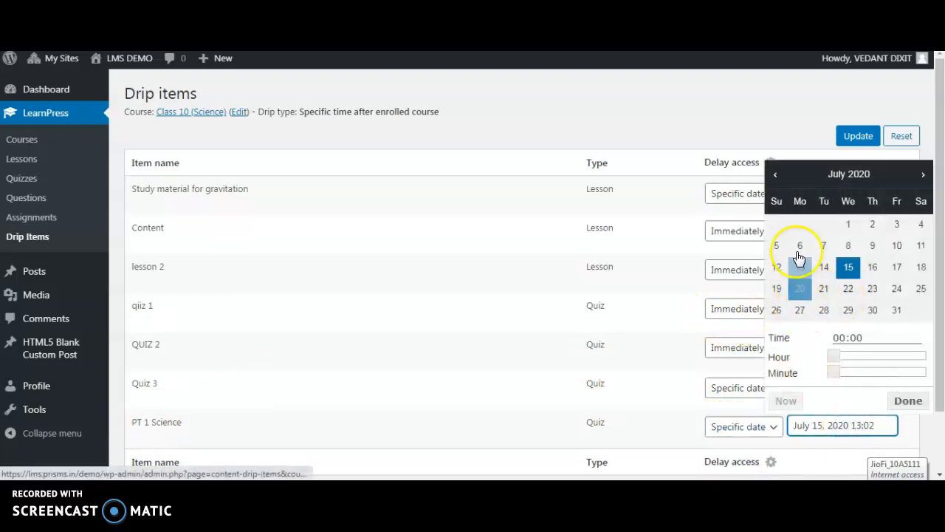
left_click(802, 312)
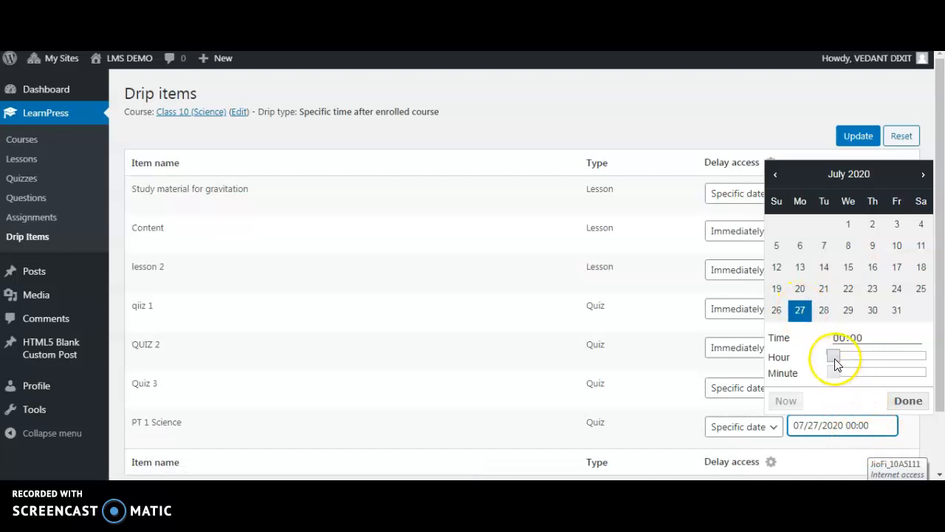
left_click_drag(834, 360, 925, 359)
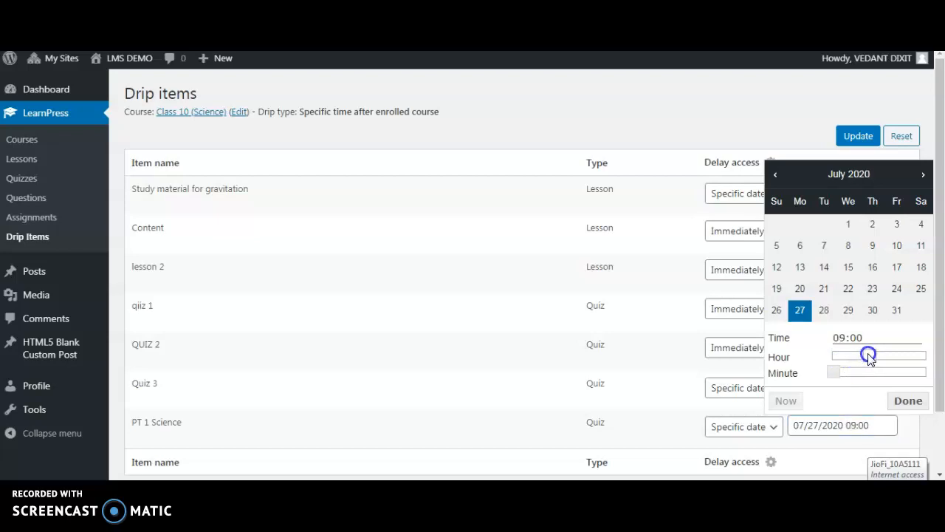
left_click_drag(835, 372, 857, 374)
left_click(908, 405)
Save the drip item settings and check the PT 1 Science access date.
scroll(896, 401, "down", 1)
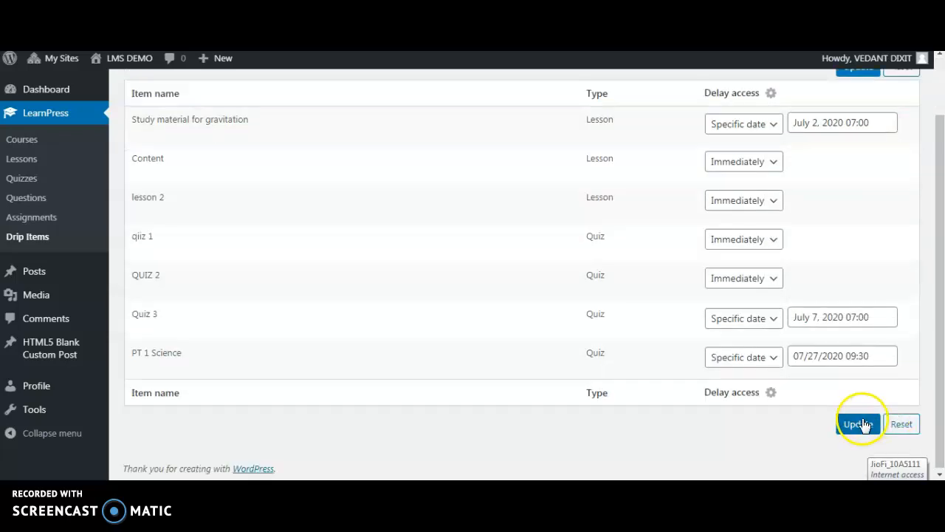
left_click(859, 425)
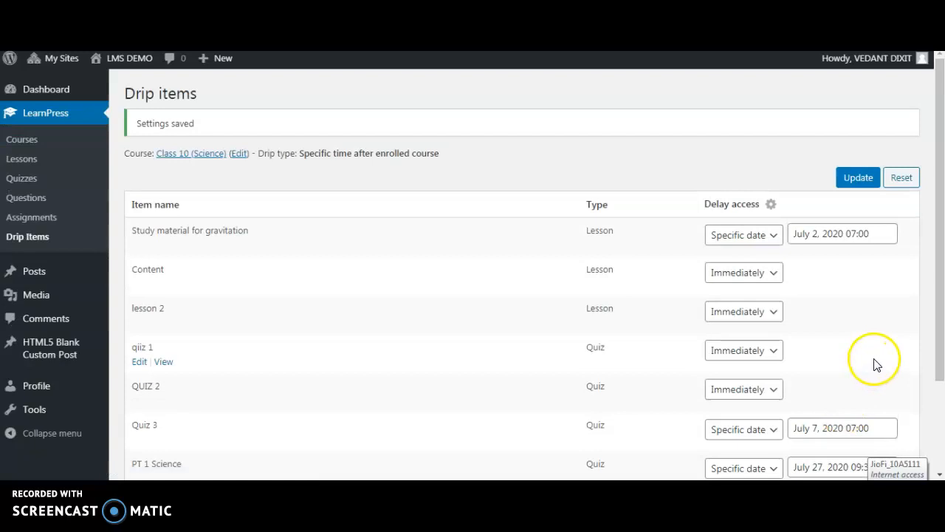
left_click(857, 178)
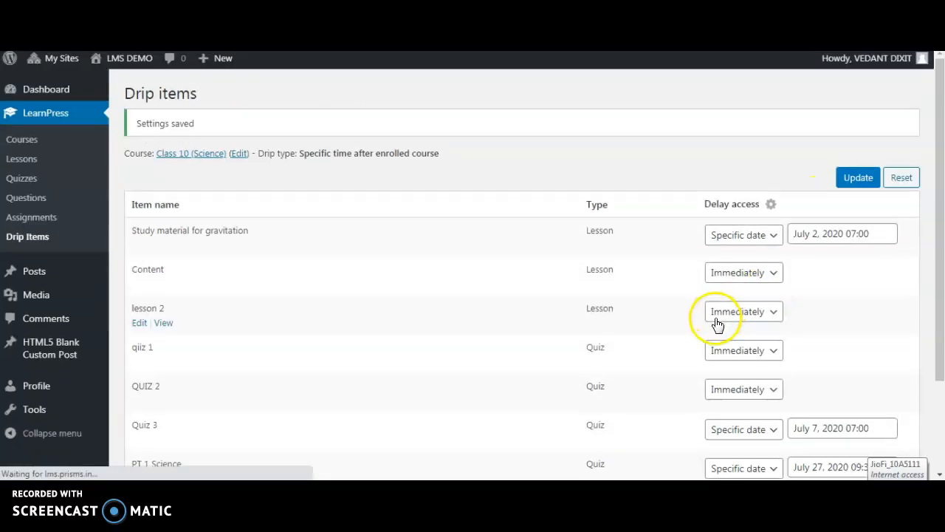
scroll(868, 315, "down", 1)
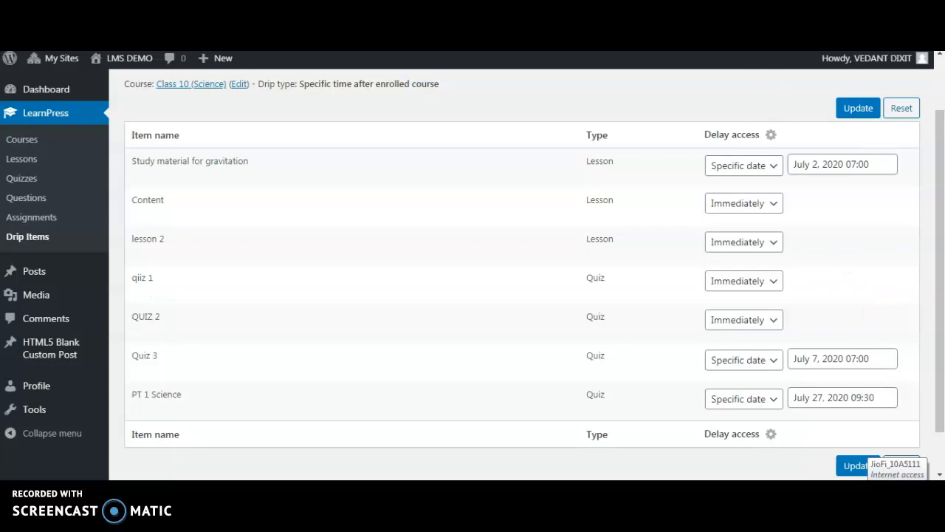
Return to the Class 10 (Science) edit page and update the published course.
key("ctrl+shift+Tab")
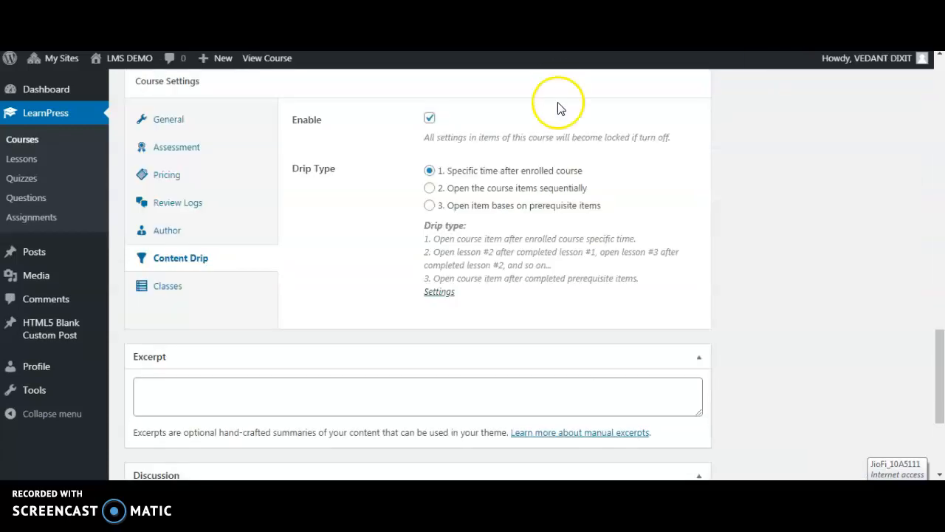
scroll(734, 207, "up", 15)
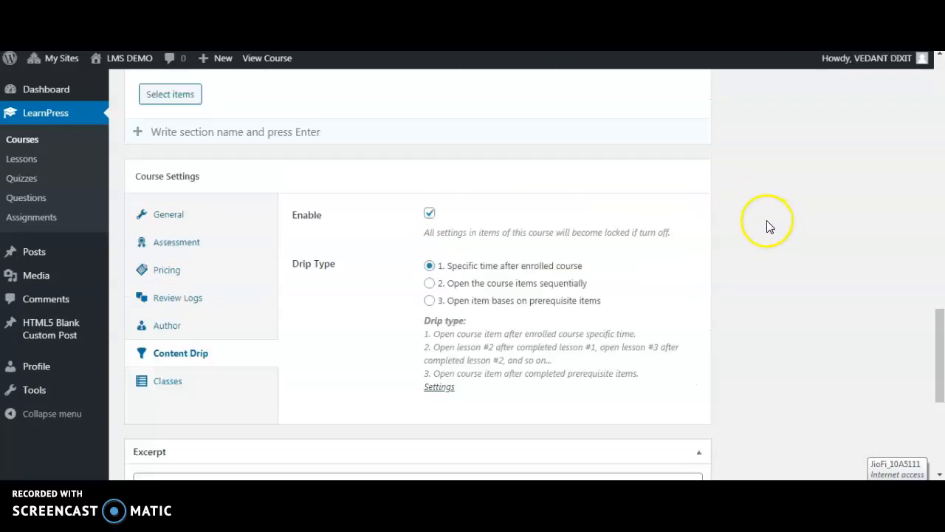
scroll(591, 207, "up", 5)
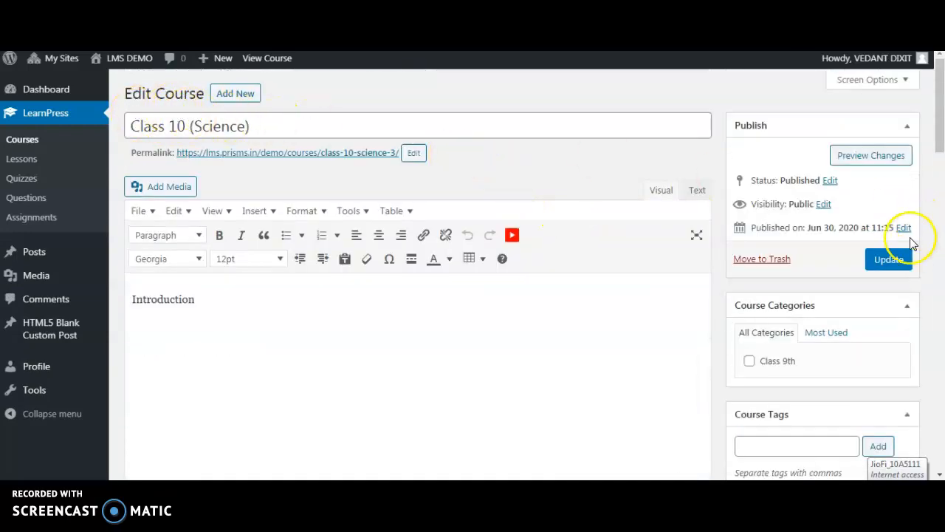
left_click(895, 272)
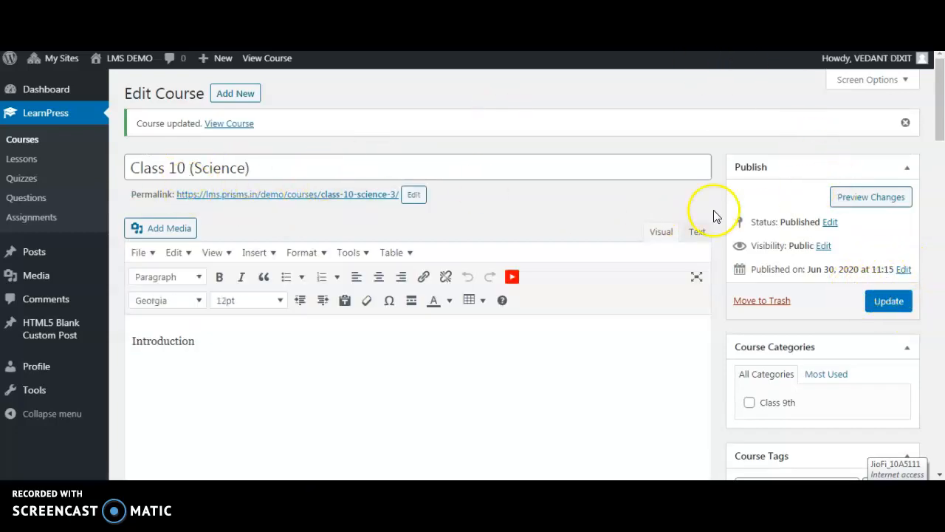
Check the Periodic Test 1 section in the curriculum and examine its PT 1 Science quiz in the course preview.
scroll(713, 190, "down", 5)
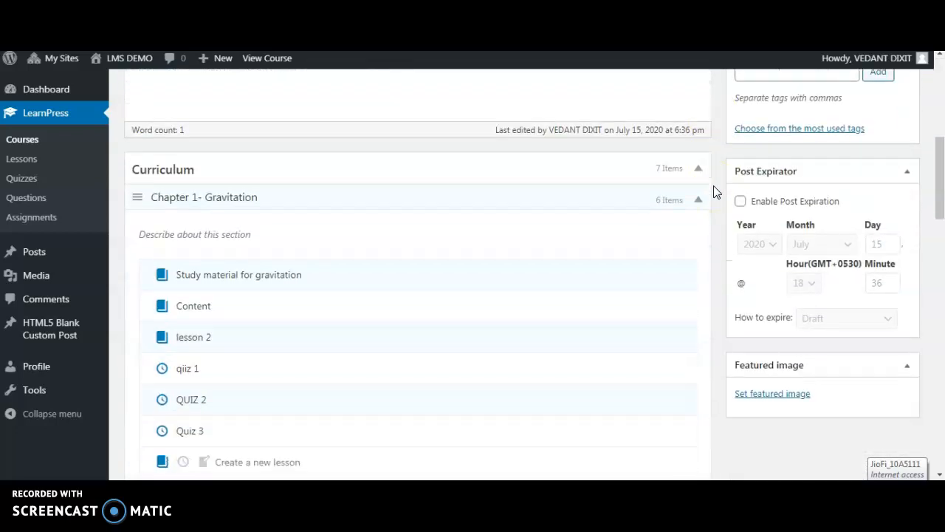
scroll(711, 221, "down", 4)
scroll(280, 417, "down", 2)
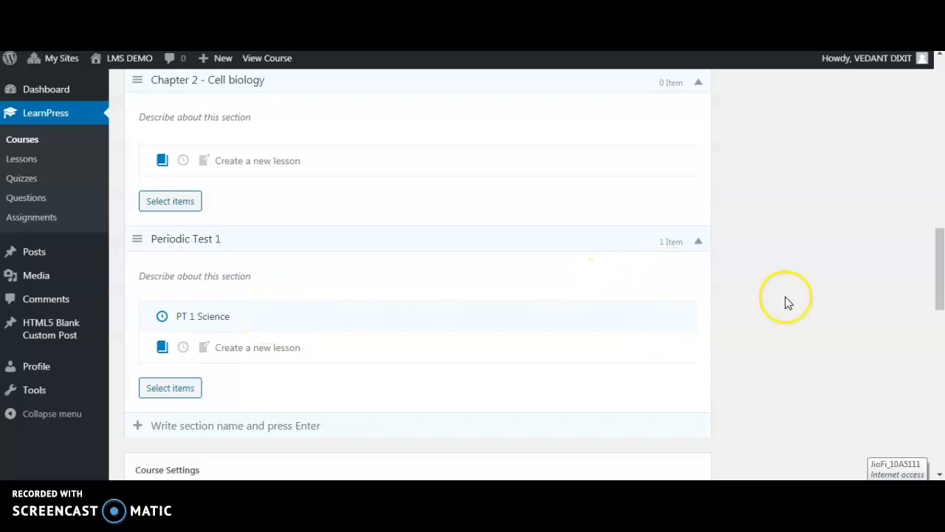
scroll(743, 317, "up", 5)
scroll(828, 291, "up", 5)
left_click(872, 197)
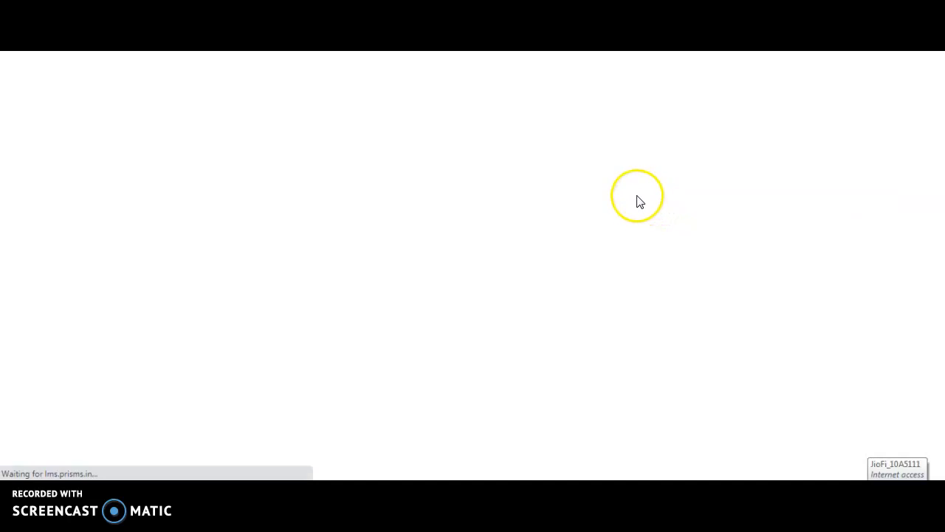
scroll(527, 270, "down", 5)
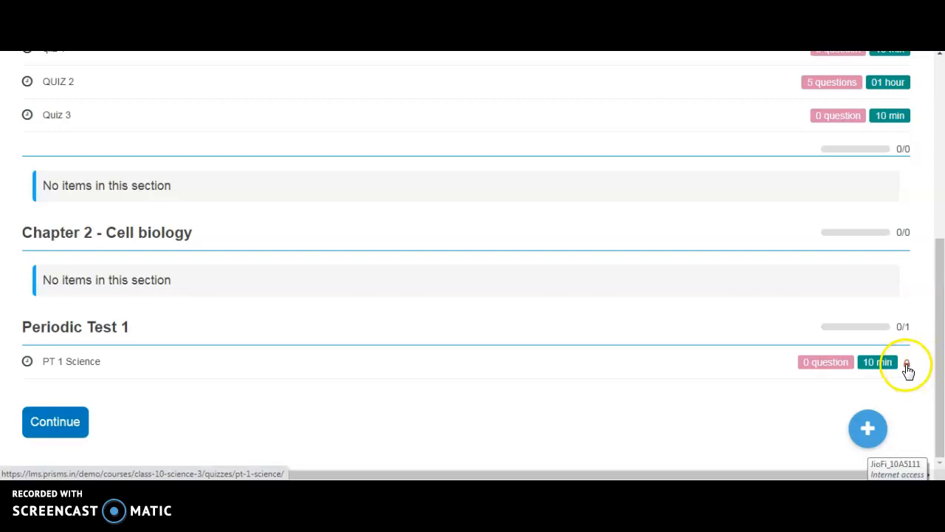
Open the locked PT 1 Science quiz in the course preview to check its availability, going back to the course in between.
left_click(147, 363)
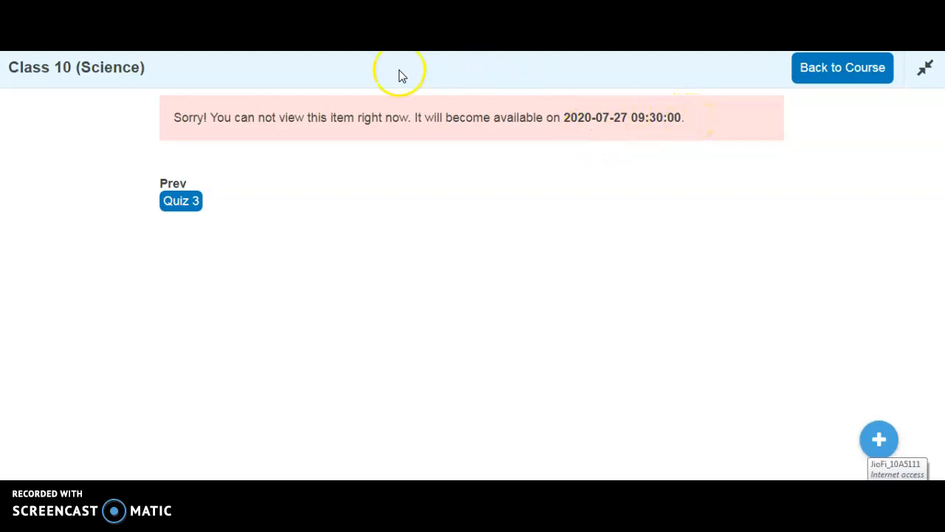
left_click(837, 69)
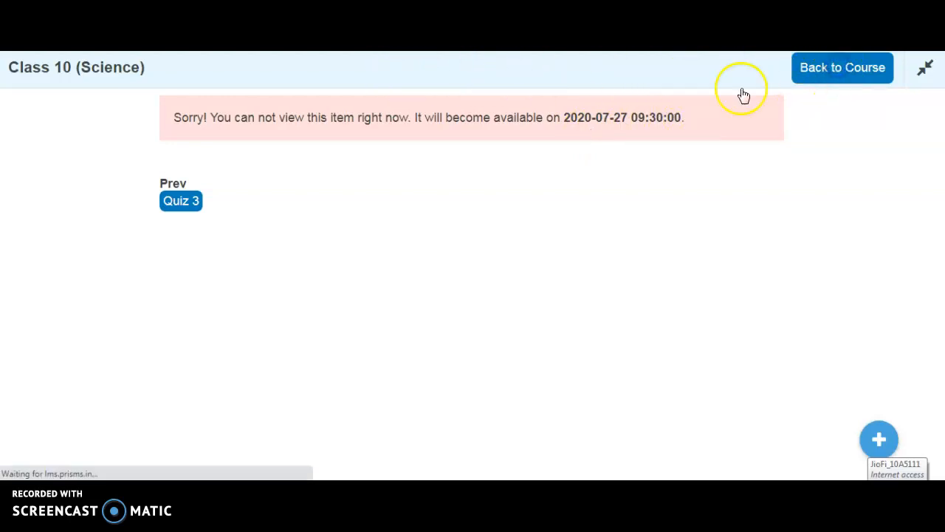
scroll(823, 184, "down", 5)
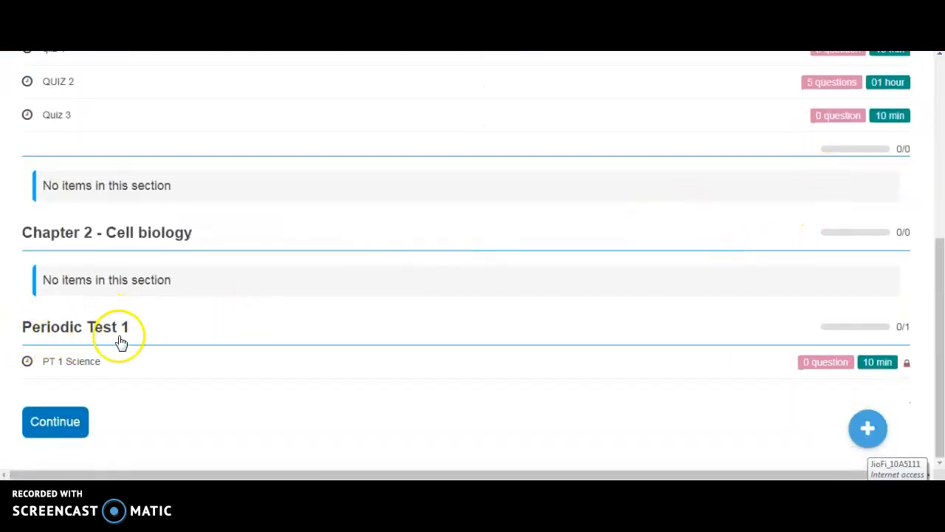
left_click(94, 365)
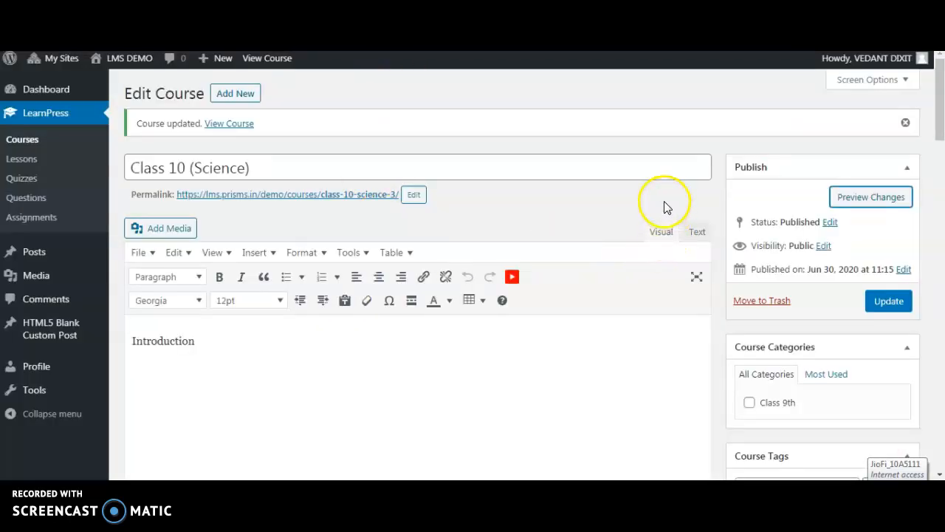
Open the PT 1 Science quiz from the Periodic Test 1 section of the Class 10 (Science) curriculum for editing.
scroll(665, 205, "down", 5)
scroll(664, 207, "down", 7)
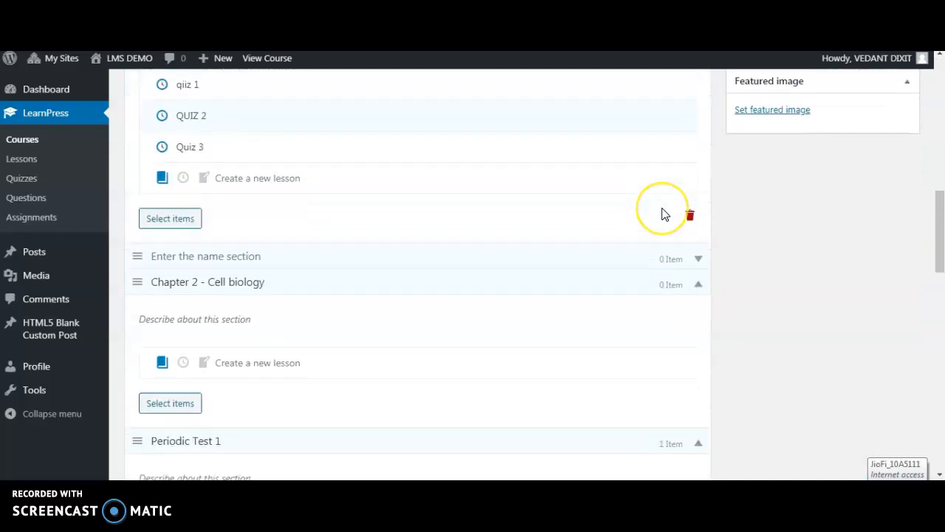
mouse_move(304, 261)
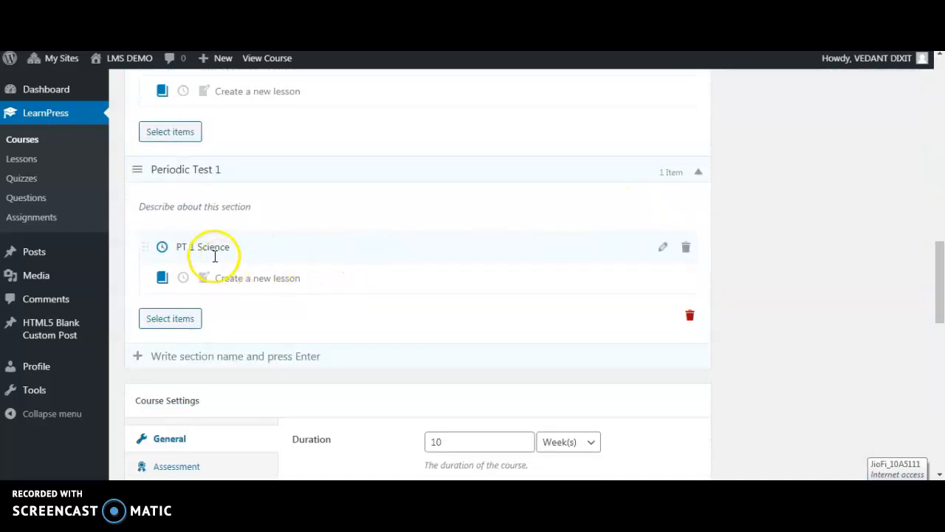
left_click(663, 249)
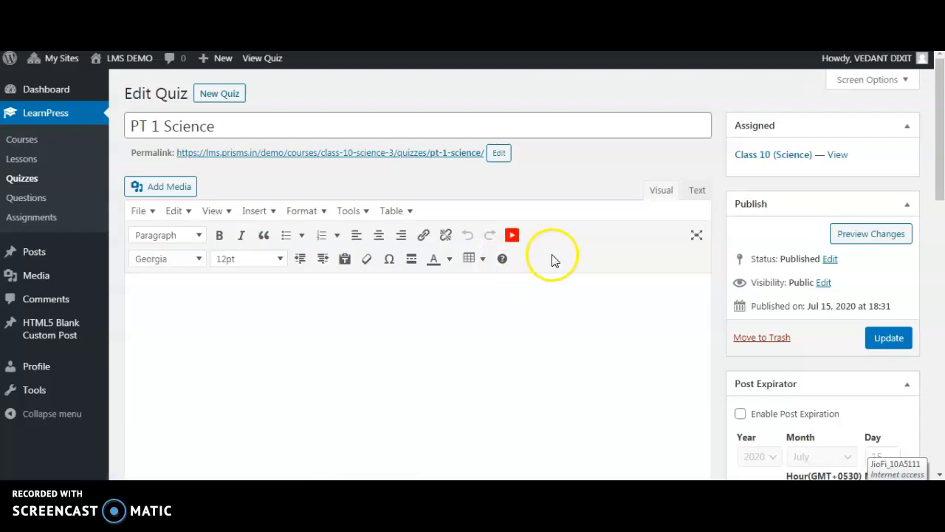
Write the quiz description as two paragraphs, "Kindly Attempt all Questions" and "Best of Luck !!!!".
scroll(553, 259, "down", 1)
left_click(371, 235)
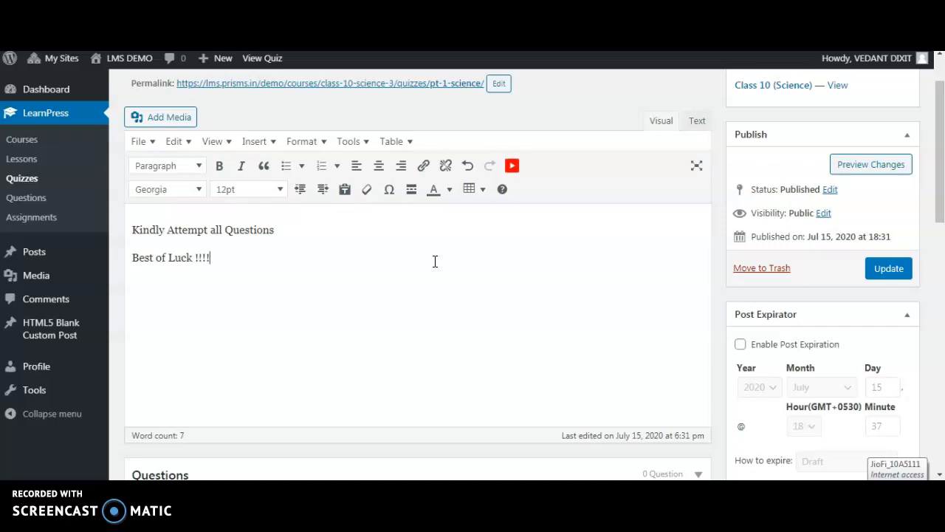
scroll(473, 251, "down", 1)
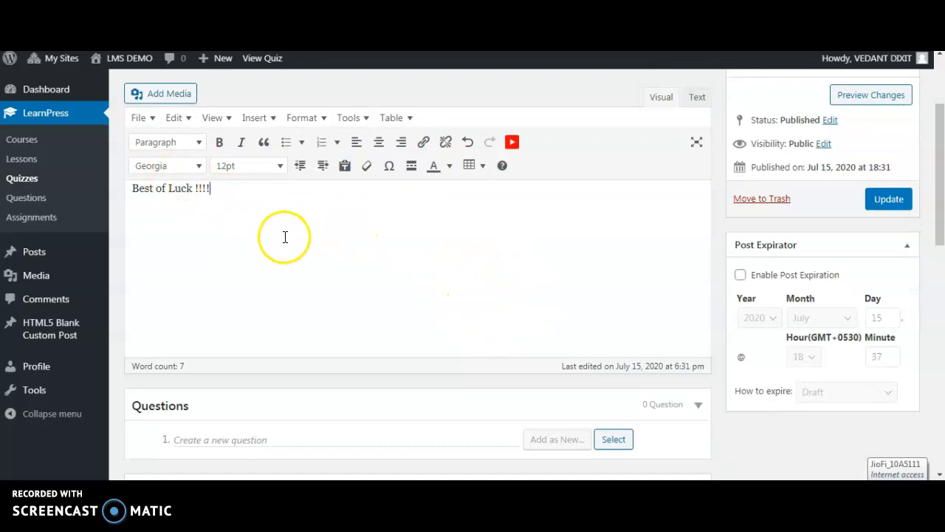
scroll(190, 274, "up", 1)
Add the question "The weight of an object at the centre of the earth of radius R is" to the quiz as Single Choice.
scroll(428, 285, "down", 4)
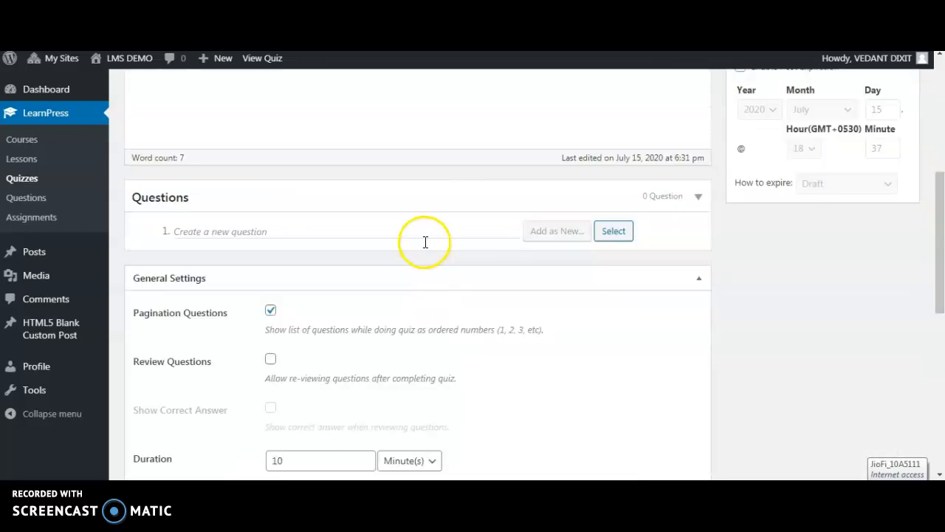
scroll(418, 243, "up", 1)
left_click(331, 299)
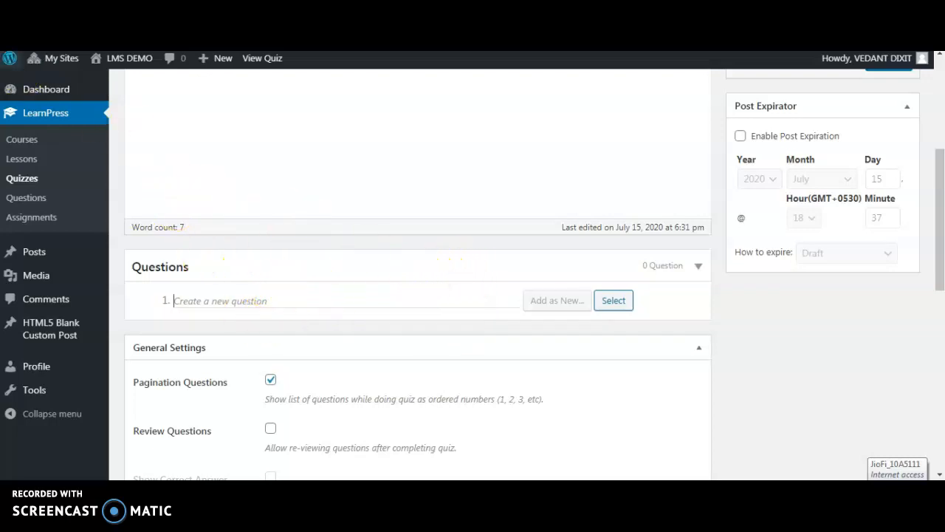
type("The weight of an object at the centre of the earth of radius R is")
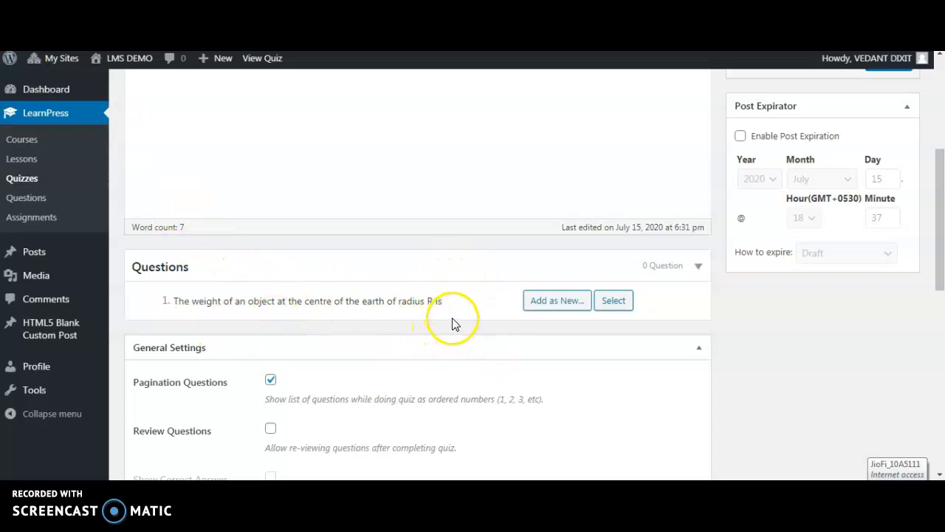
mouse_move(543, 306)
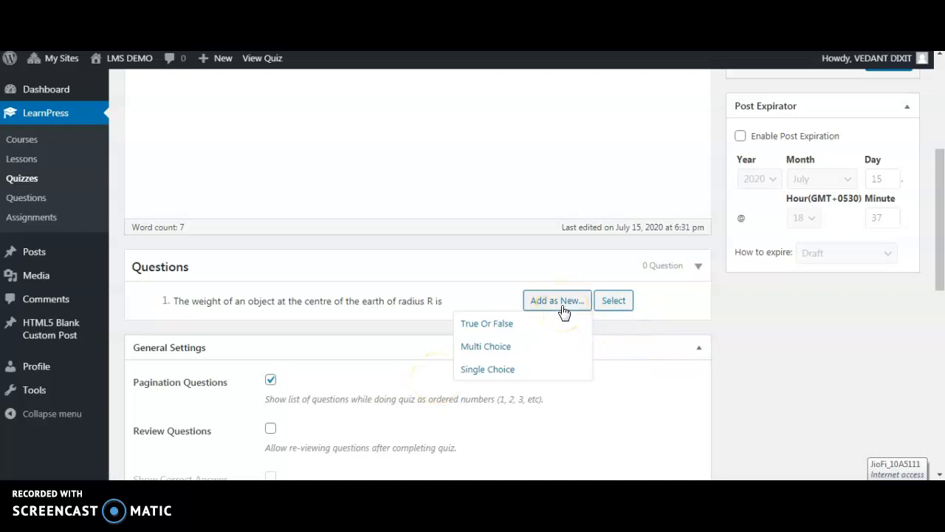
left_click(504, 373)
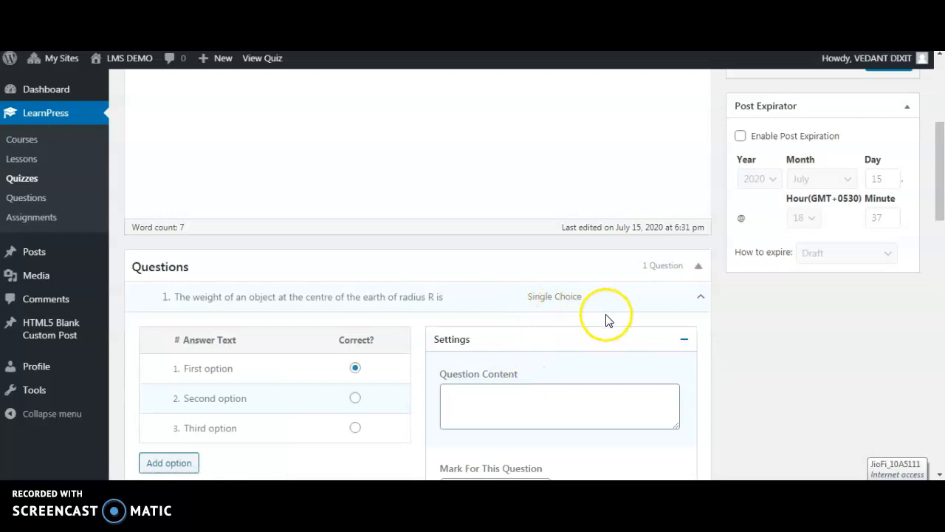
Enter the answers "zero" (correct), "infinite", "R times the weight at the surfa" and an added fourth, "1/R2 times the weight at surfac".
scroll(598, 314, "down", 1)
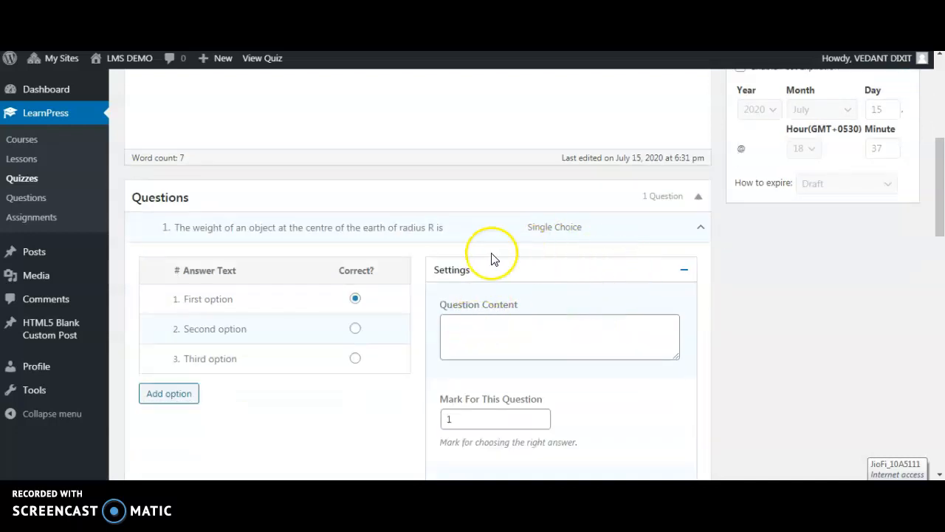
scroll(436, 268, "down", 1)
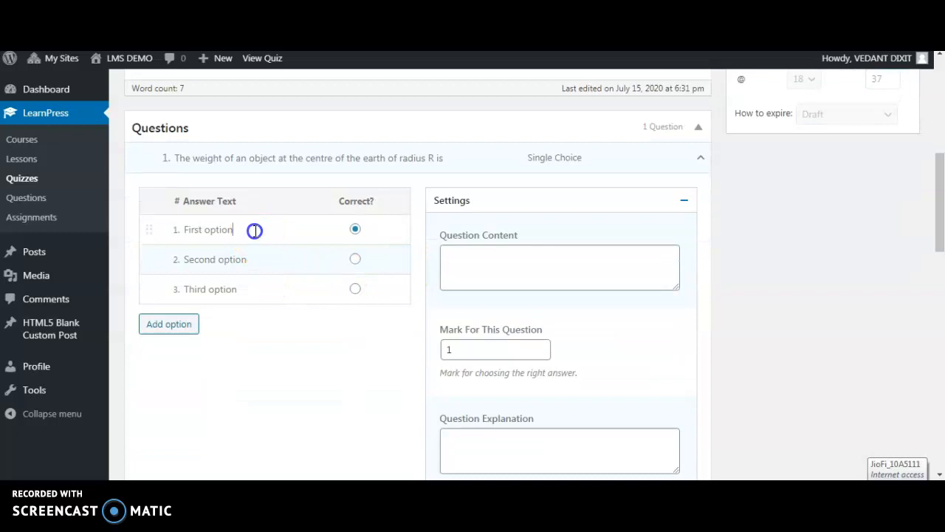
key("BackSpace")
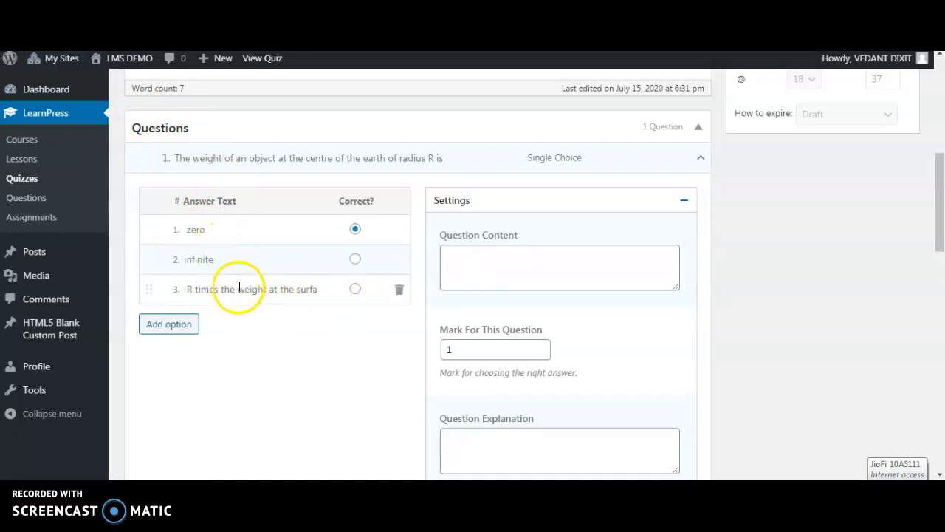
left_click(169, 325)
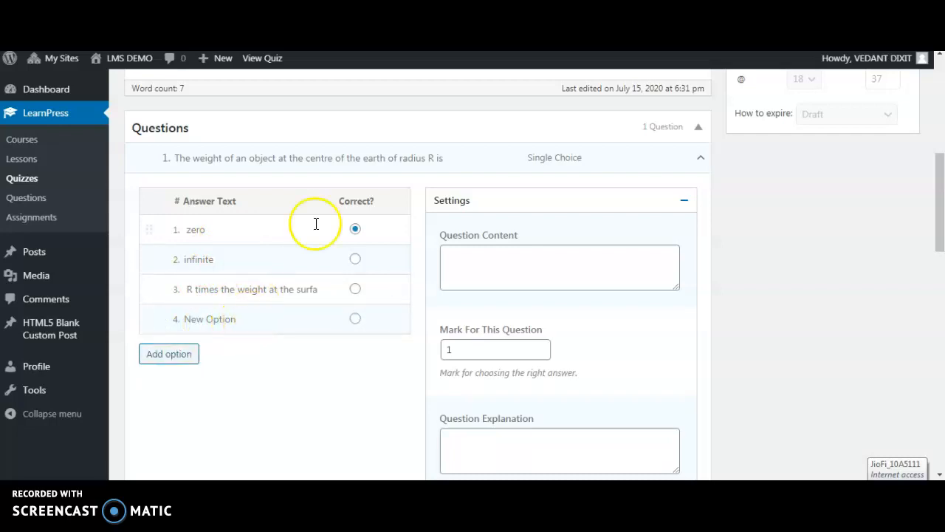
key("ctrl+a")
type("1/R2 times the weight at surfac")
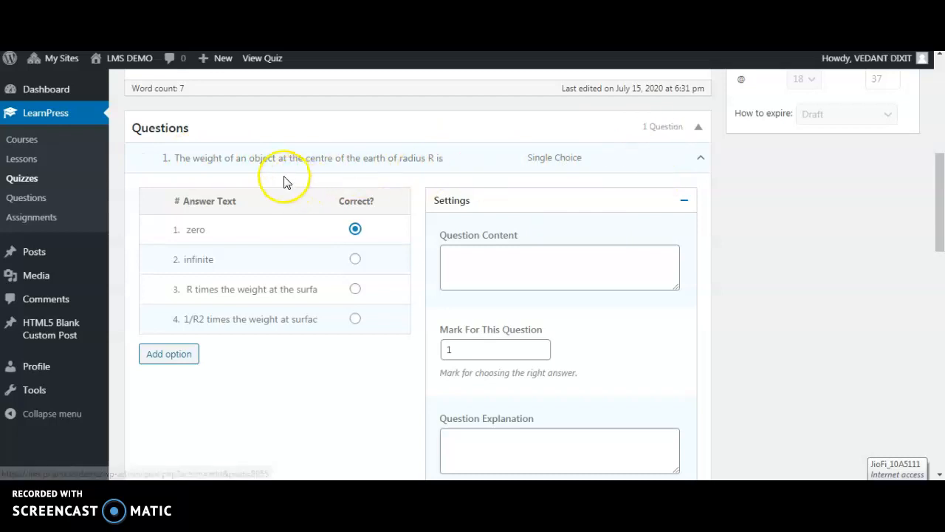
Open the question in its own editor and write the content "λ=¼" using special characters, followed by "additional text" on a new line.
left_click(653, 164)
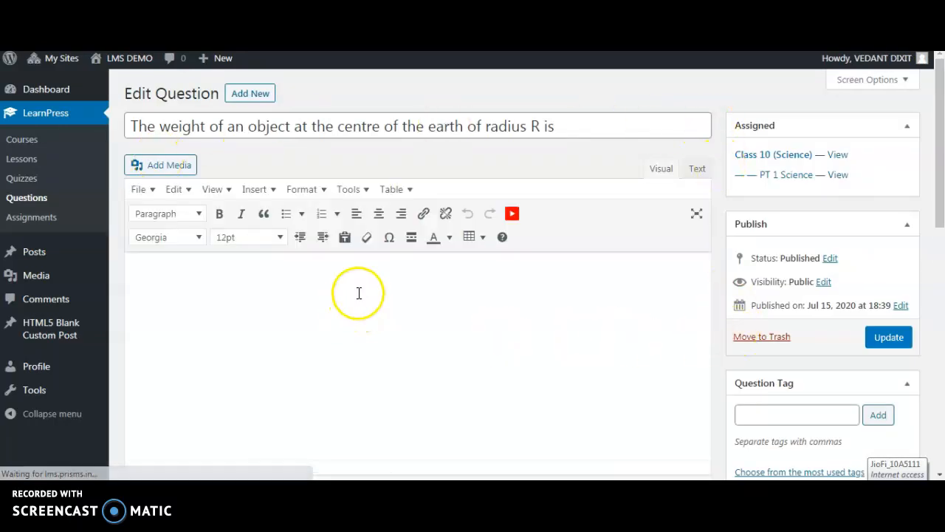
left_click(172, 282)
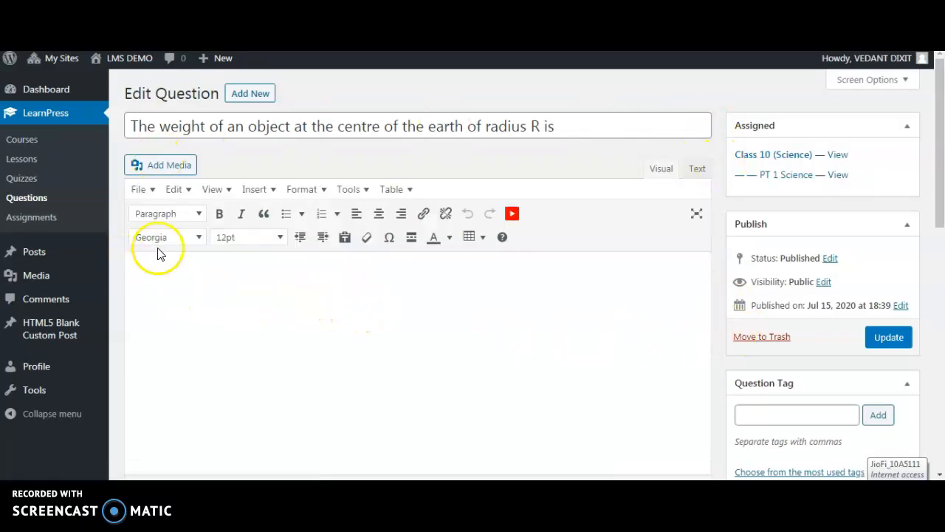
left_click(388, 239)
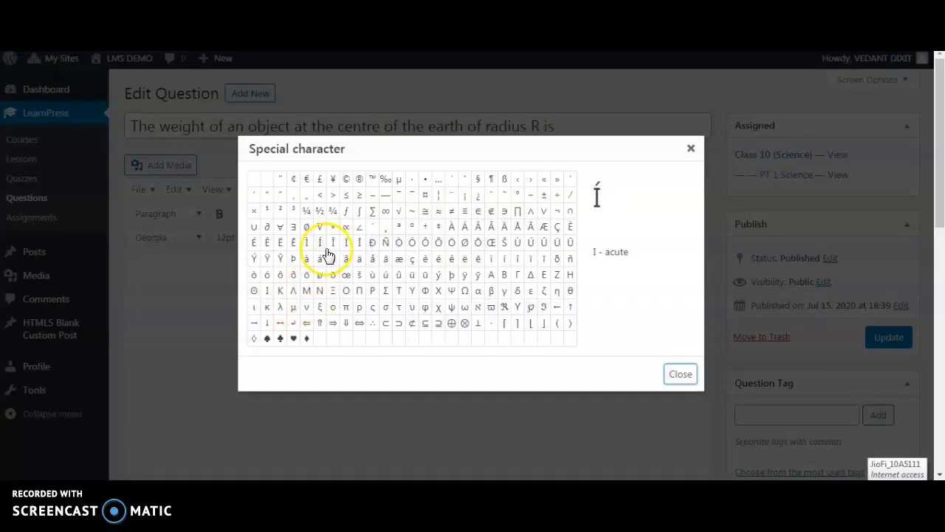
left_click(280, 307)
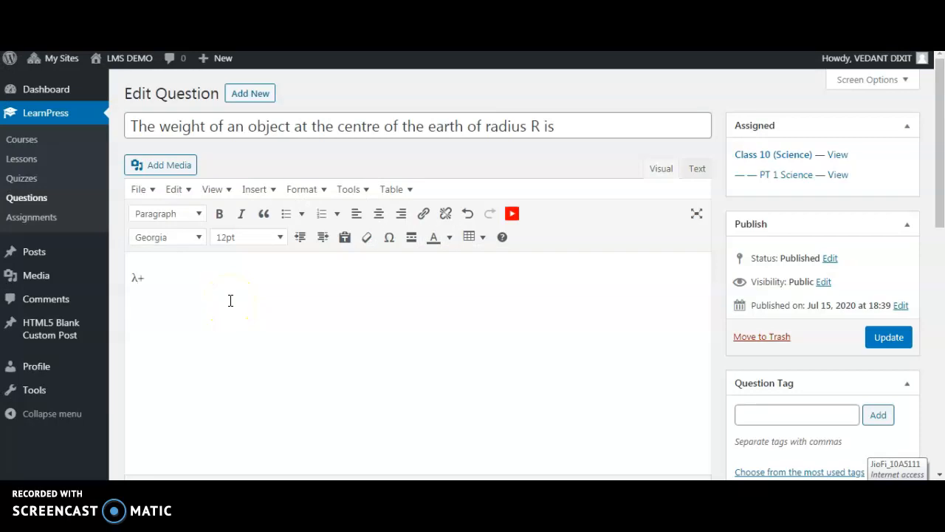
left_click(389, 237)
left_click(306, 211)
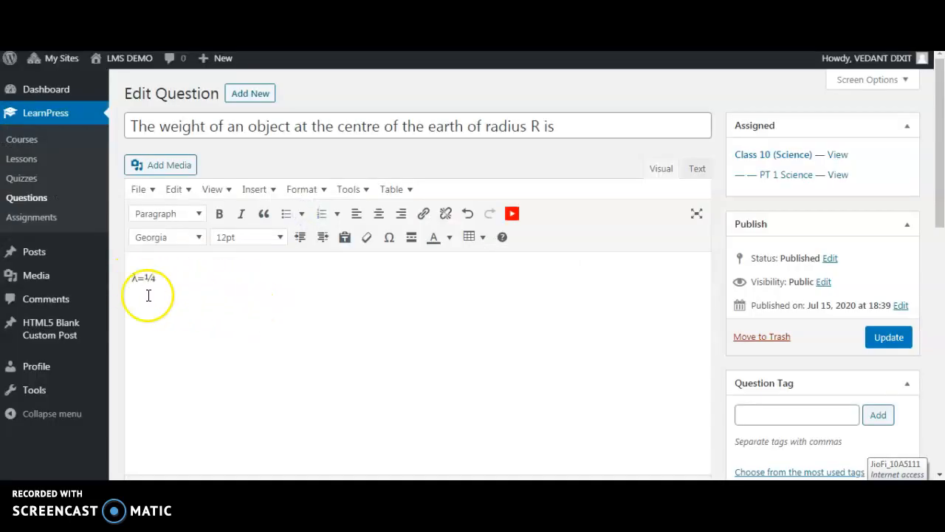
key("Return")
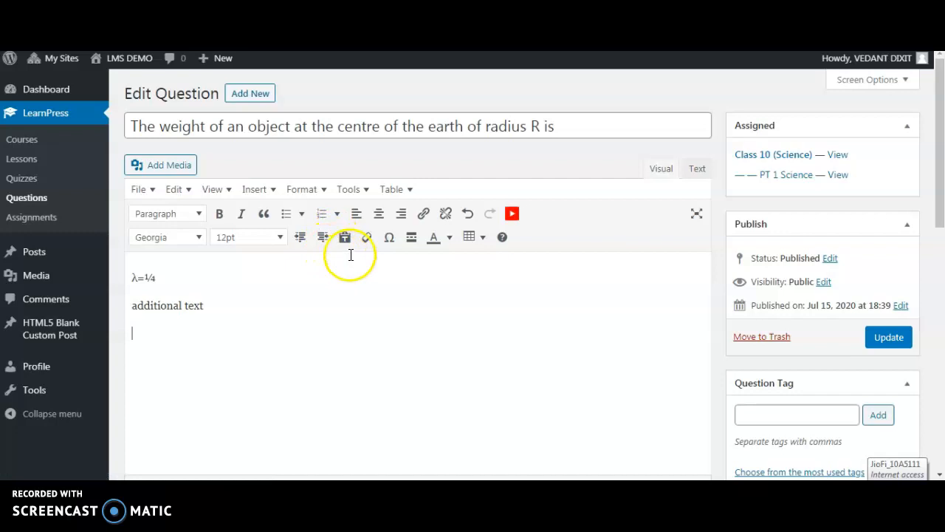
Insert the Nicest Fruit bar chart image download.png from the media library below the additional text and update the question.
left_click(177, 165)
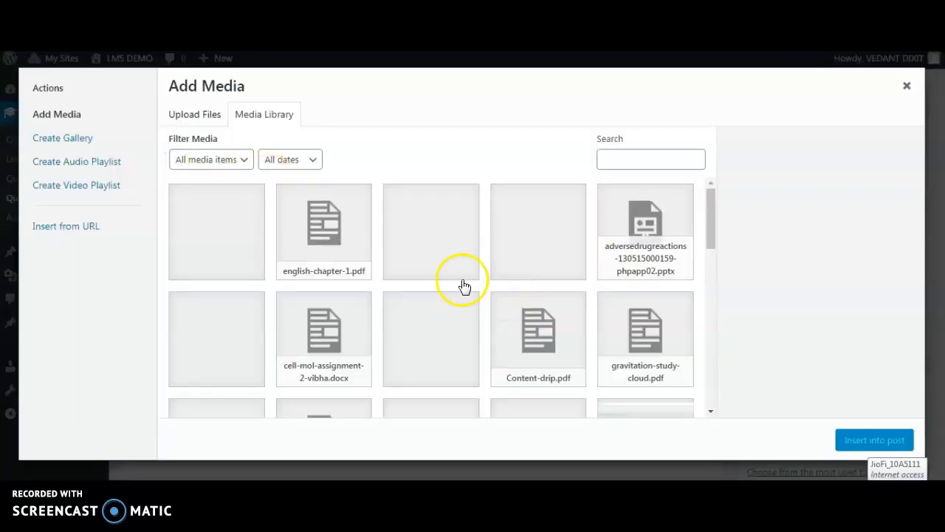
scroll(576, 270, "down", 3)
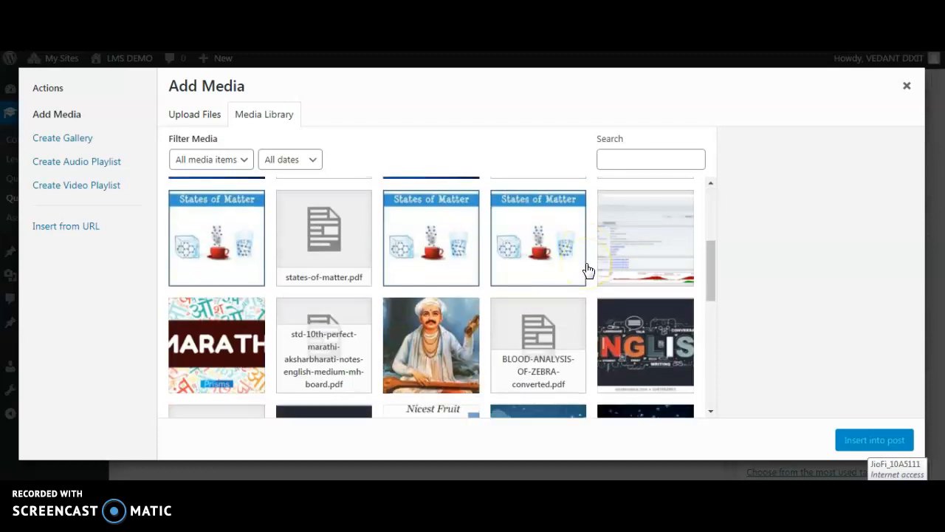
scroll(589, 270, "down", 3)
left_click(474, 263)
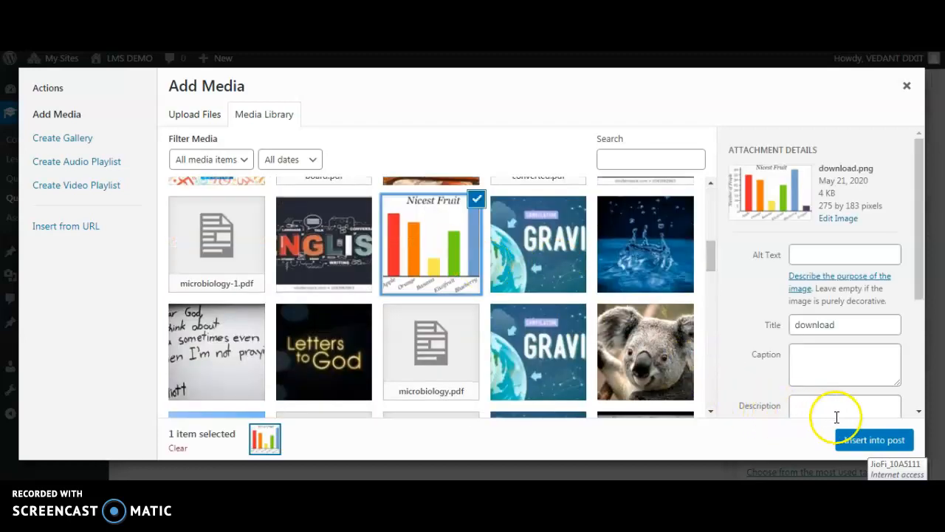
left_click(857, 439)
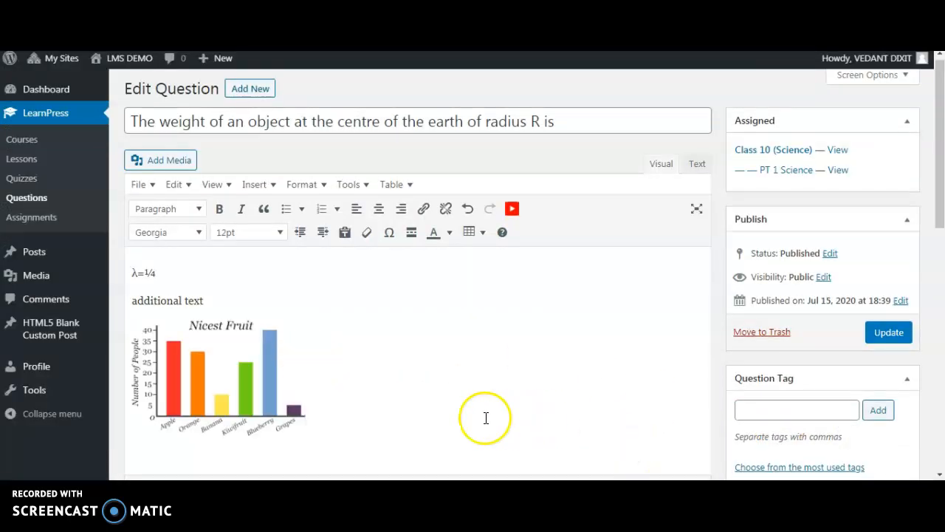
left_click(325, 387)
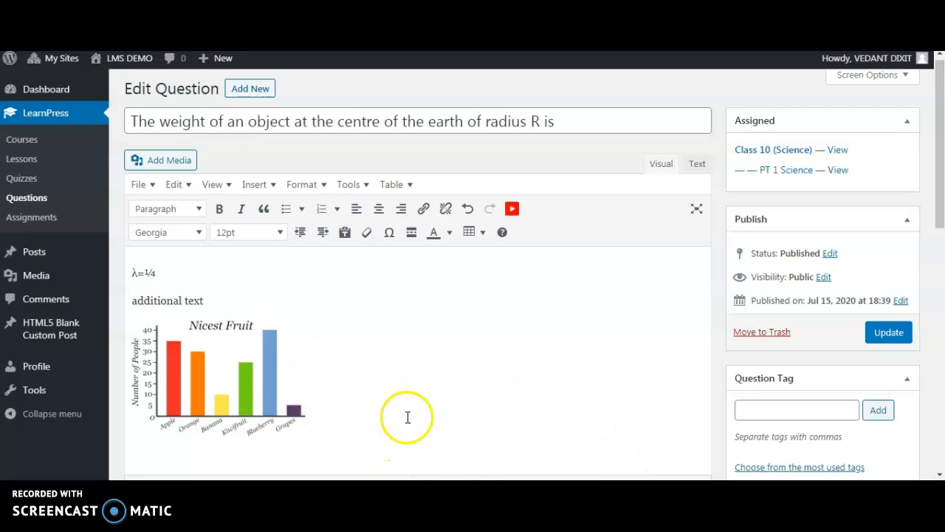
scroll(504, 358, "down", 1)
scroll(502, 359, "up", 1)
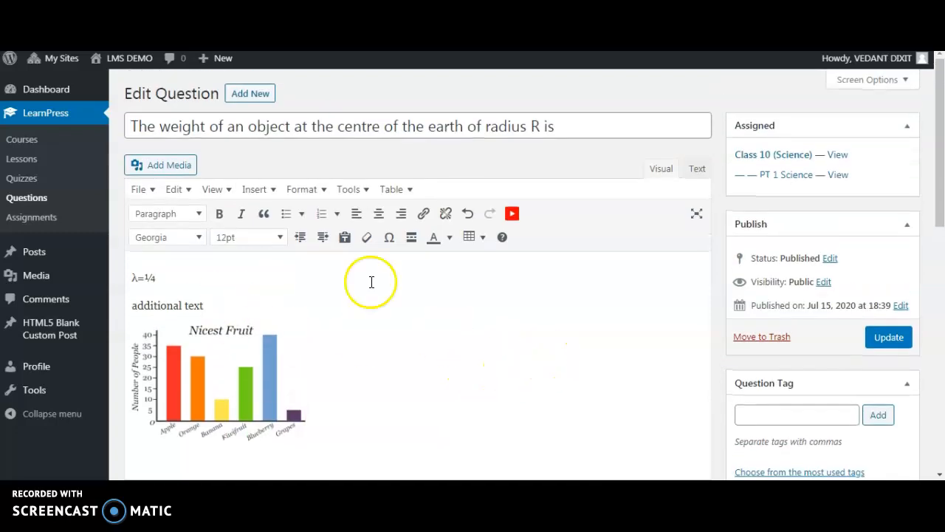
left_click(884, 342)
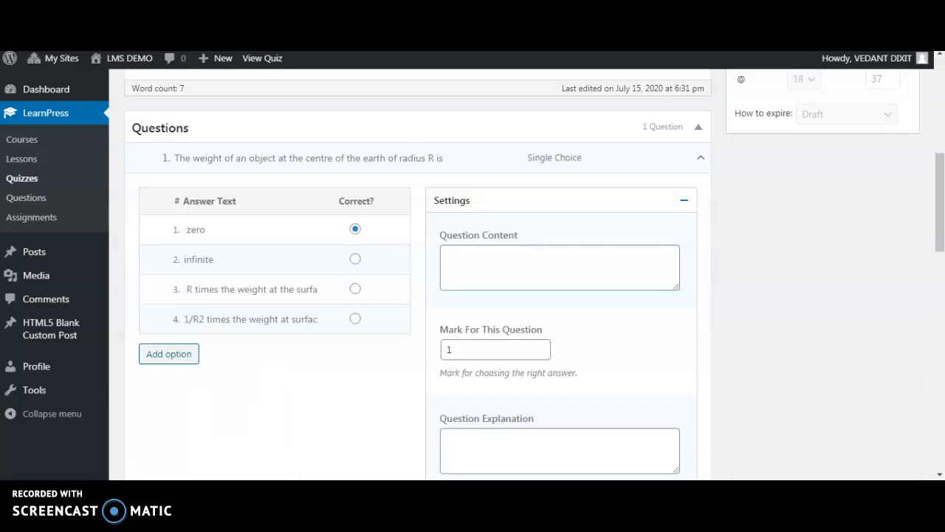
Update the PT 1 Science quiz and check the question content shown in its Questions section.
scroll(769, 256, "up", 6)
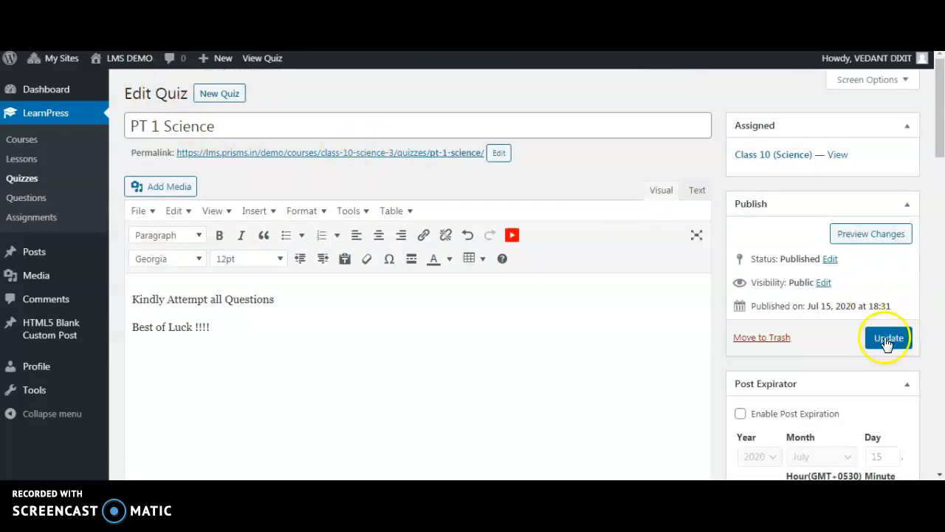
left_click(884, 338)
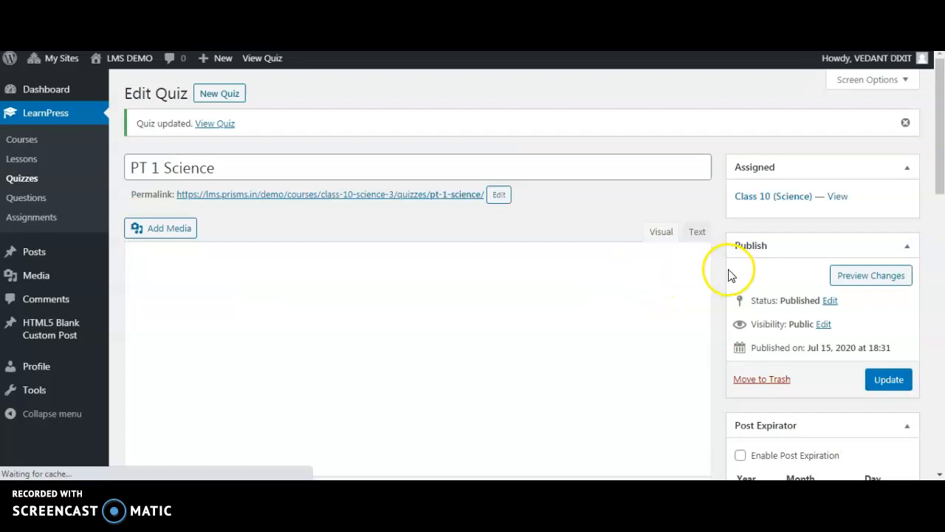
scroll(729, 276, "down", 6)
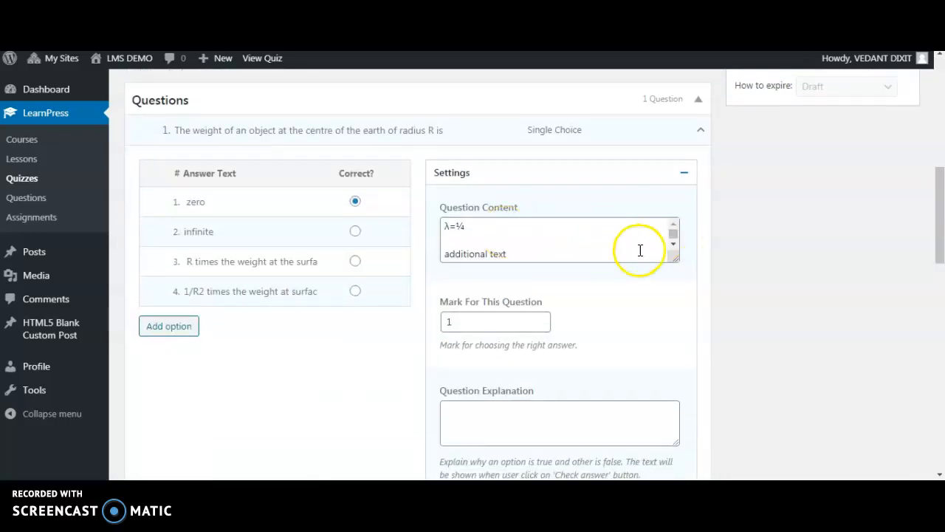
Examine the first question's settings in the quiz: its full content, mark, explanation and hint fields.
left_click(675, 244)
left_click(674, 246)
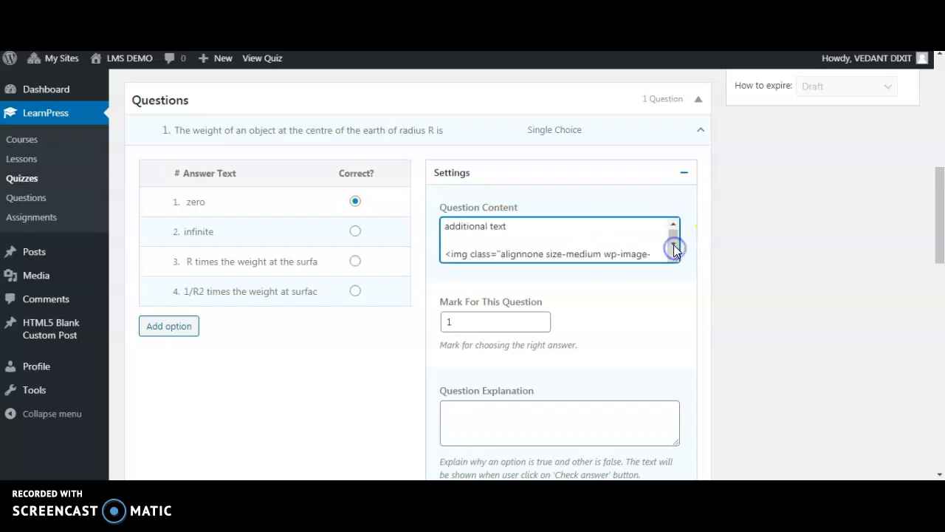
left_click(675, 246)
left_click(674, 246)
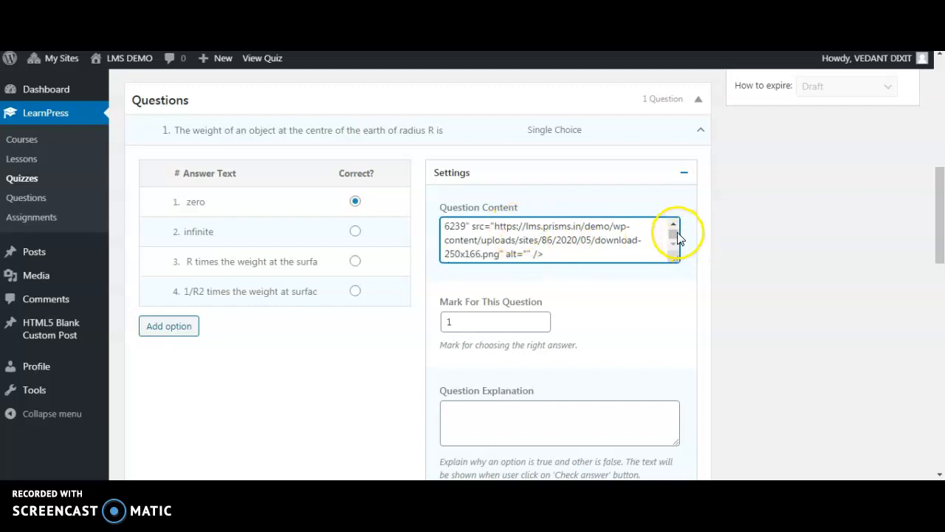
left_click(673, 226)
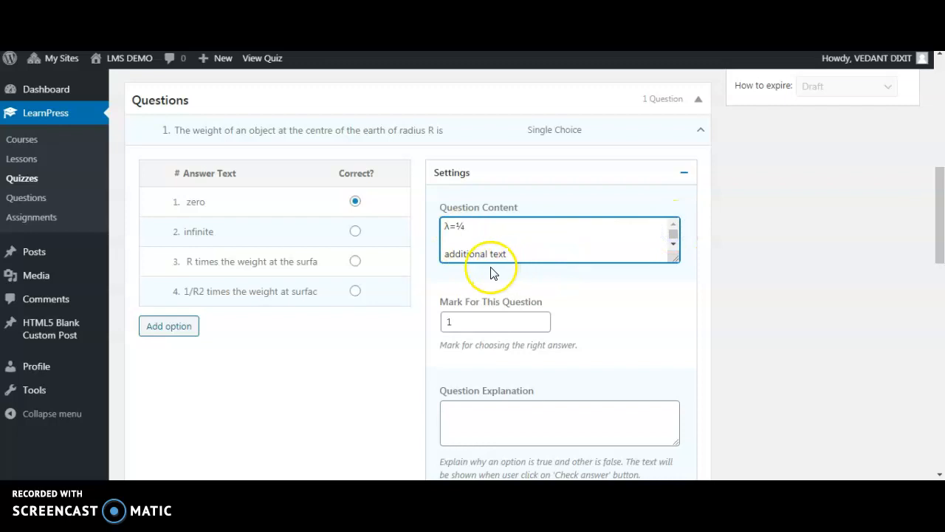
left_click(460, 322)
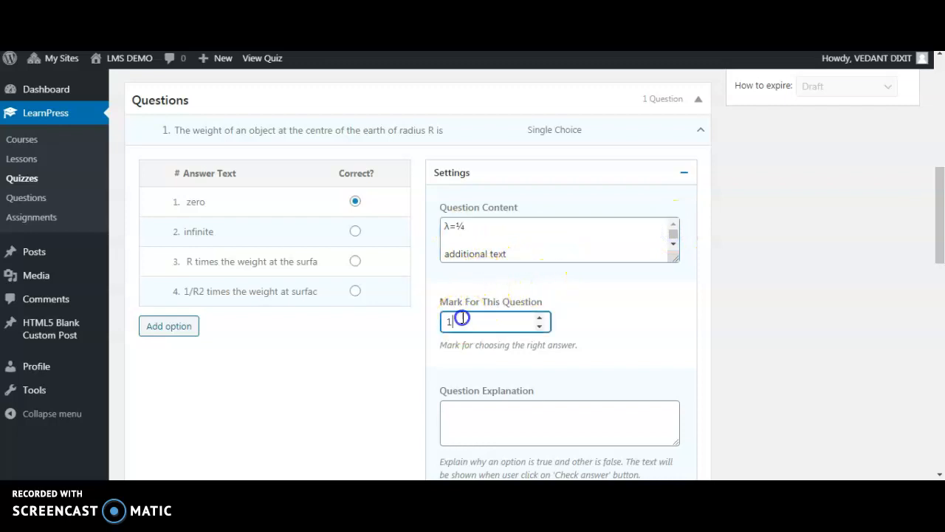
scroll(576, 394, "down", 1)
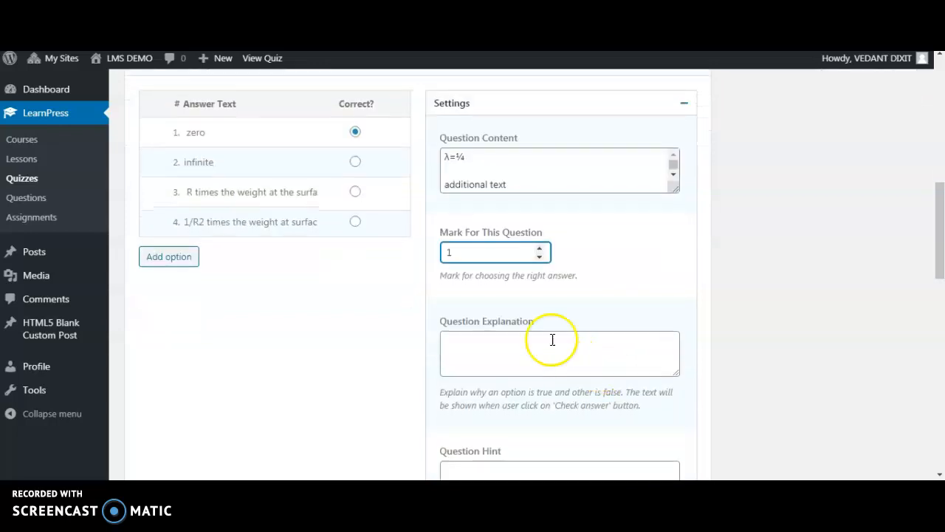
left_click(466, 337)
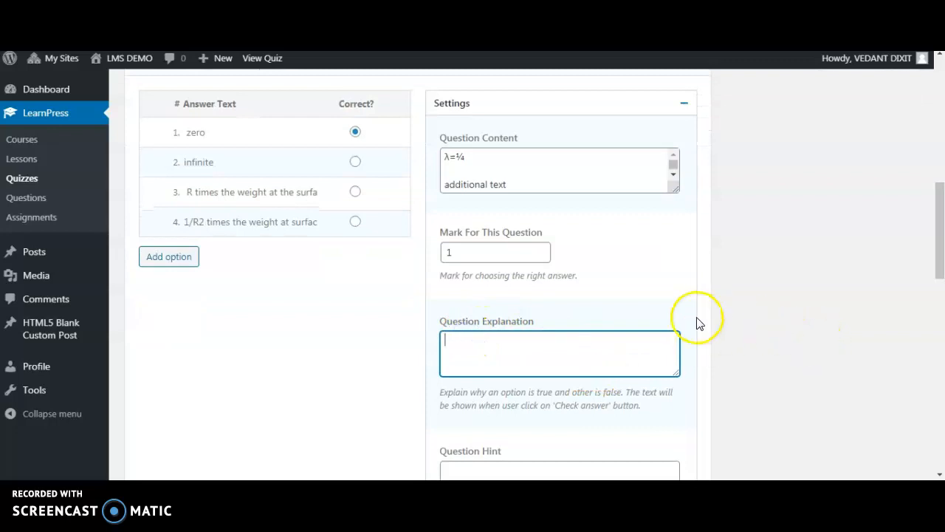
scroll(697, 323, "down", 2)
scroll(702, 323, "down", 1)
scroll(713, 322, "up", 4)
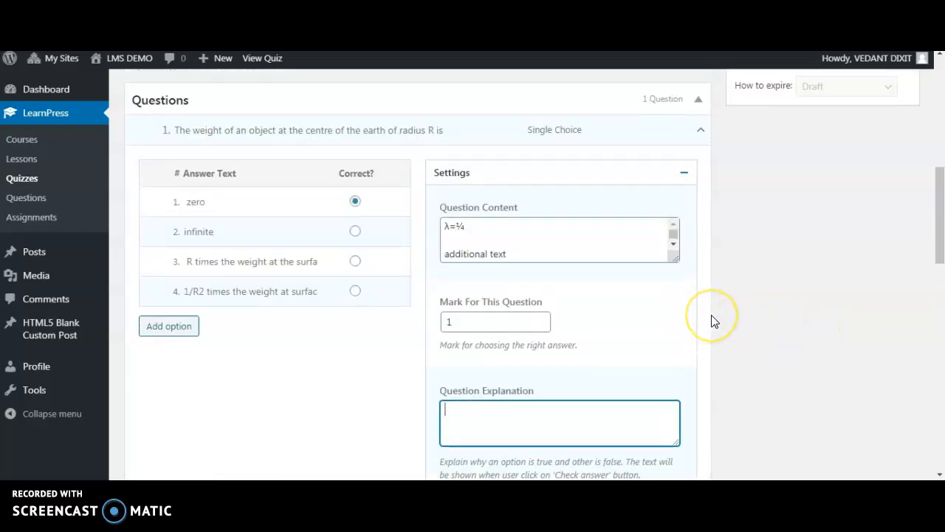
scroll(687, 296, "up", 1)
scroll(656, 274, "down", 6)
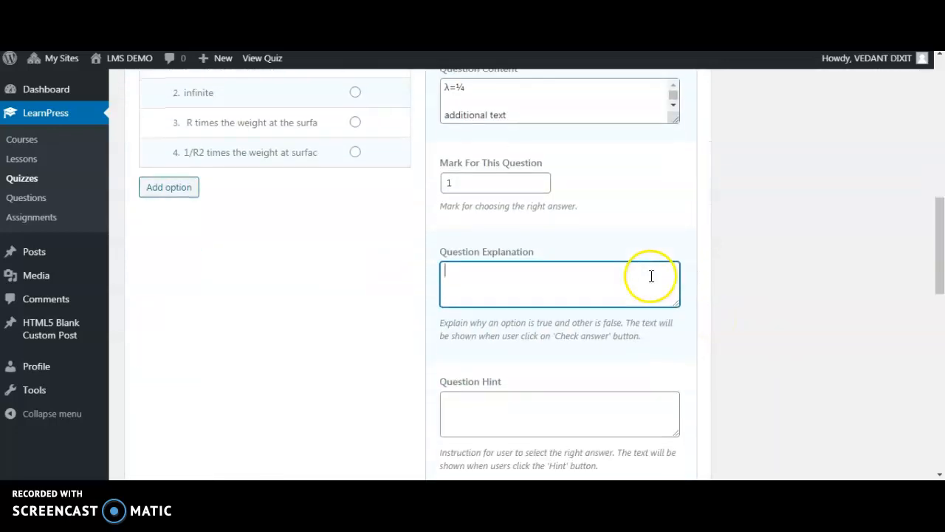
scroll(647, 286, "up", 4)
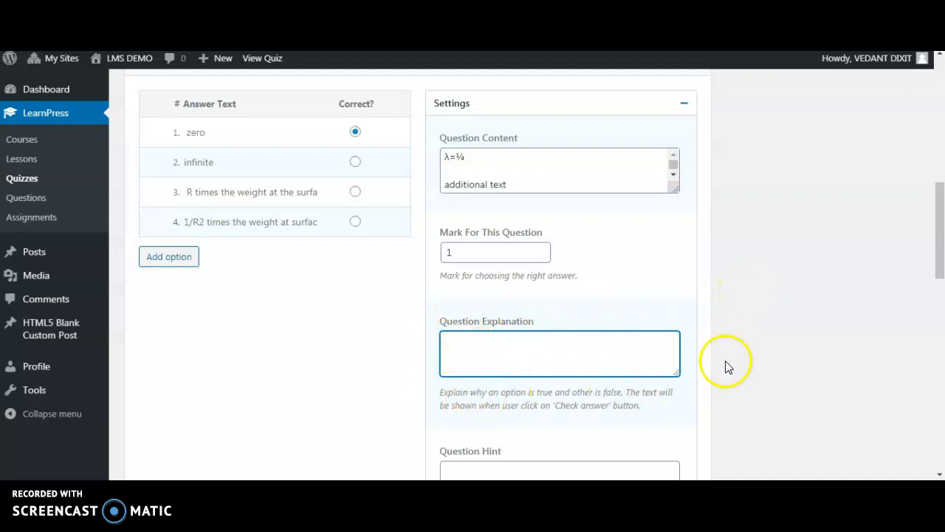
scroll(753, 356, "up", 1)
scroll(757, 354, "up", 1)
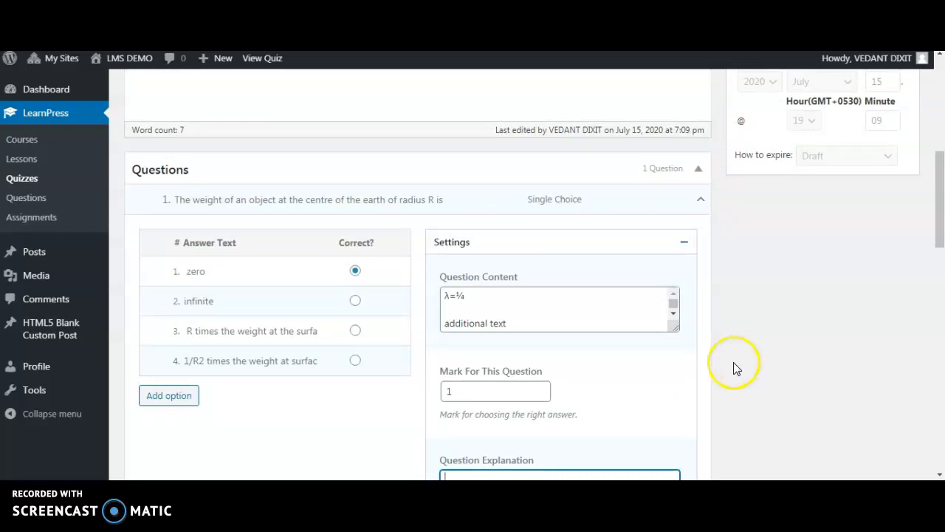
scroll(713, 340, "down", 2)
scroll(707, 317, "up", 2)
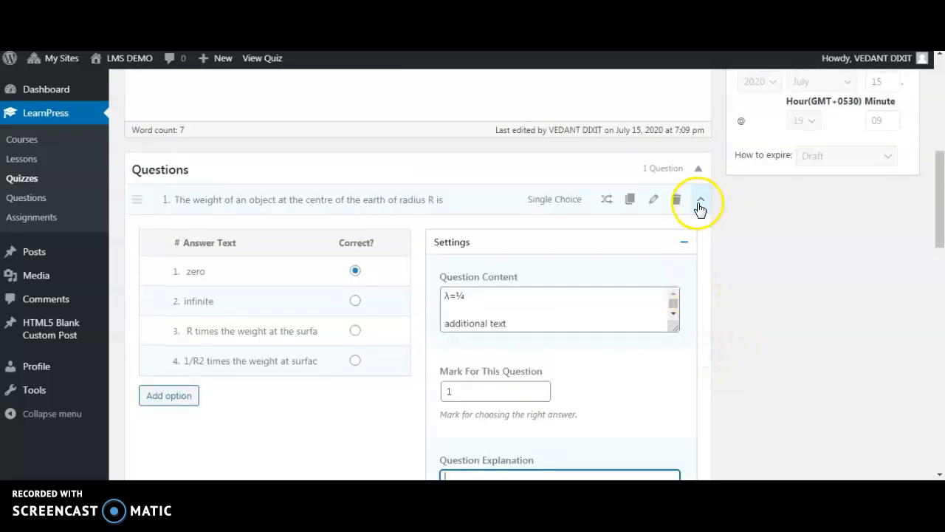
Collapse the first question's details and start creating a new question below it.
left_click(700, 201)
left_click(701, 201)
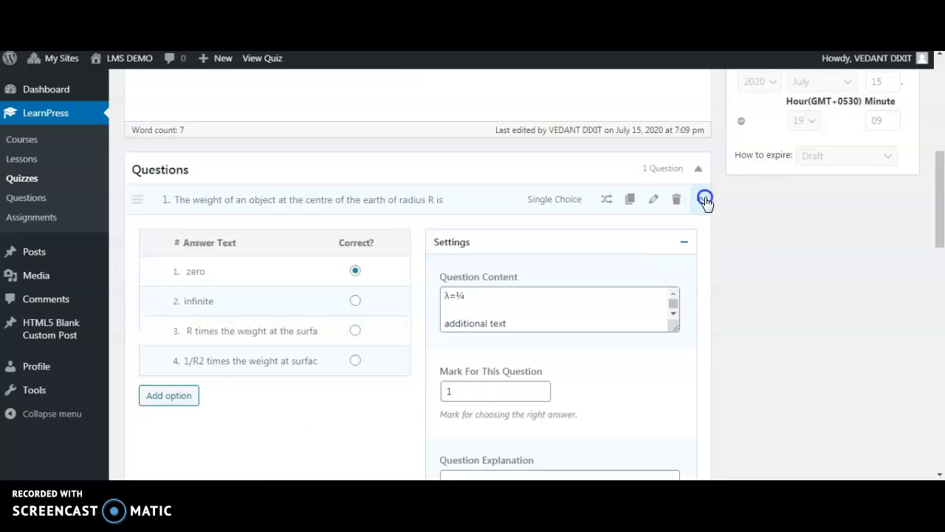
left_click(702, 201)
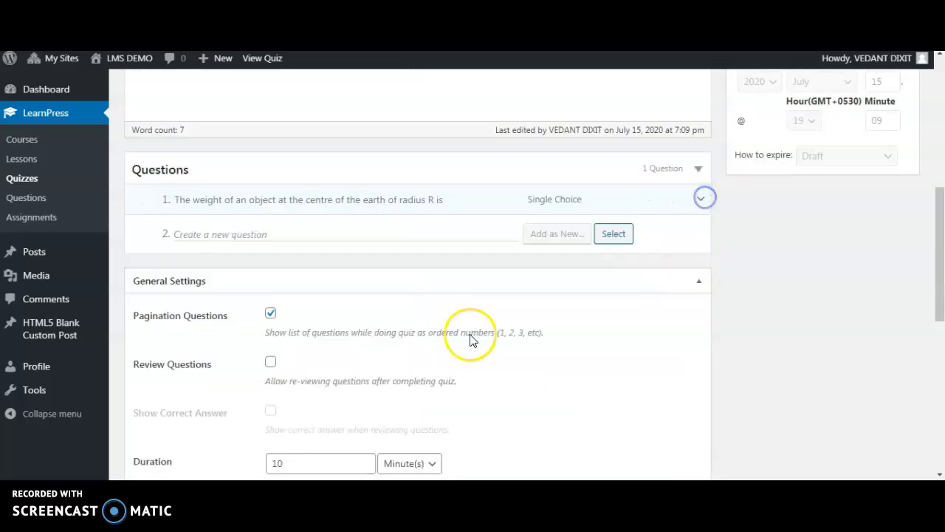
left_click(195, 235)
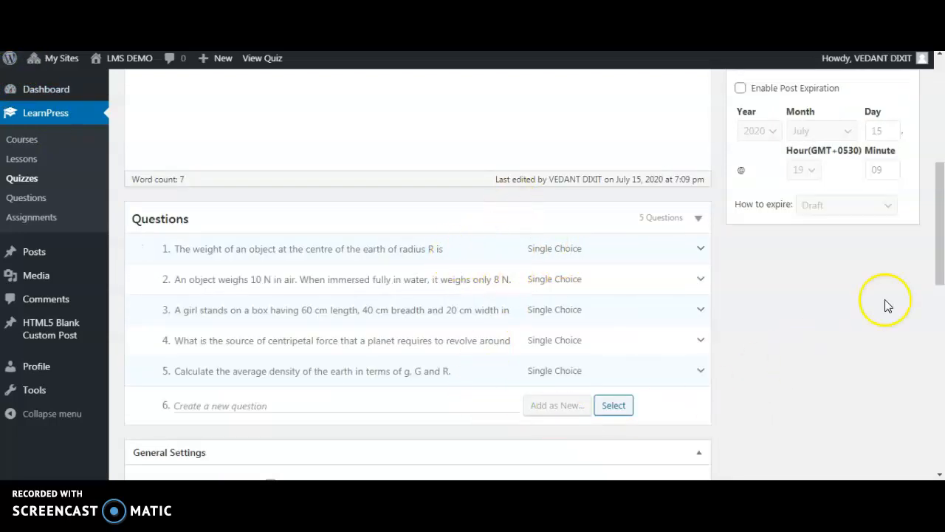
Set the quiz duration to 15 minutes in the General Settings.
left_click_drag(943, 233, 943, 336)
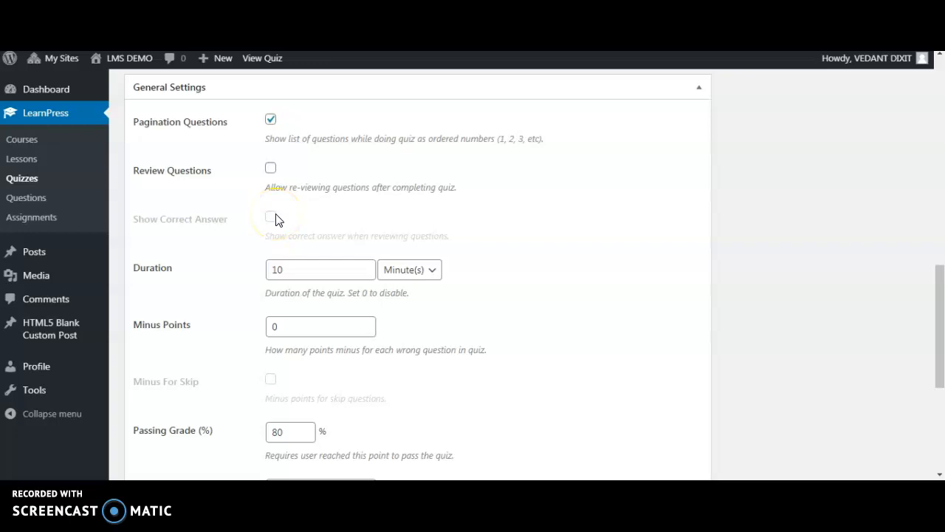
left_click(271, 169)
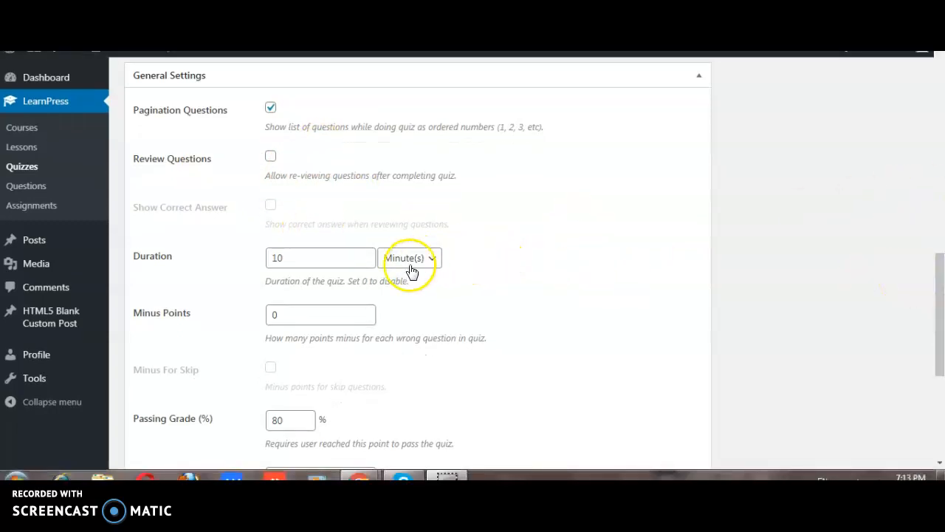
left_click(328, 264)
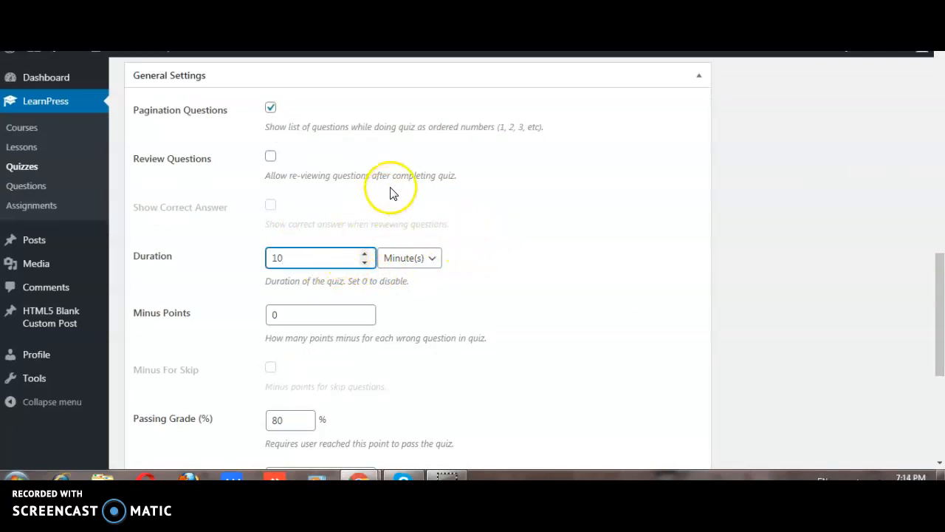
key("BackSpace")
Set the quiz's passing grade to 60% and review the Re-Take, Show Check Answer and Show Hint settings.
scroll(547, 266, "down", 2)
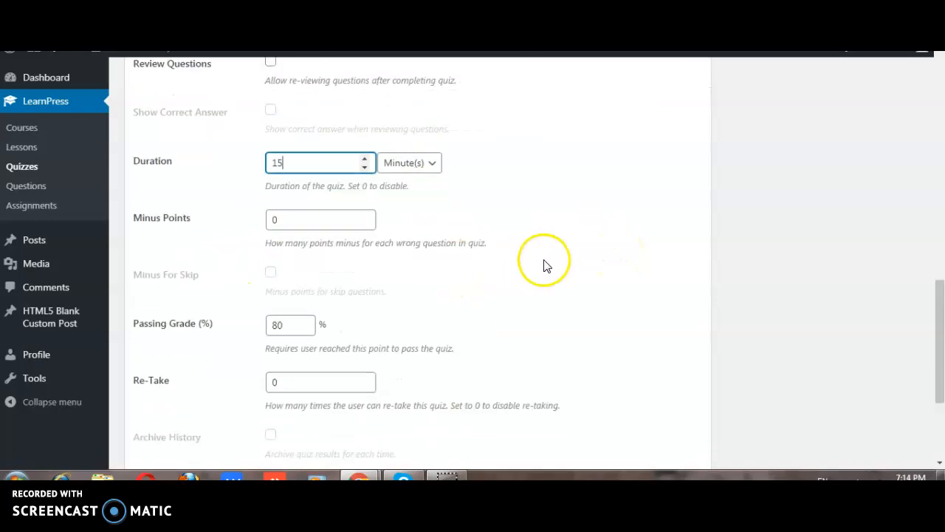
scroll(547, 266, "down", 2)
left_click(290, 216)
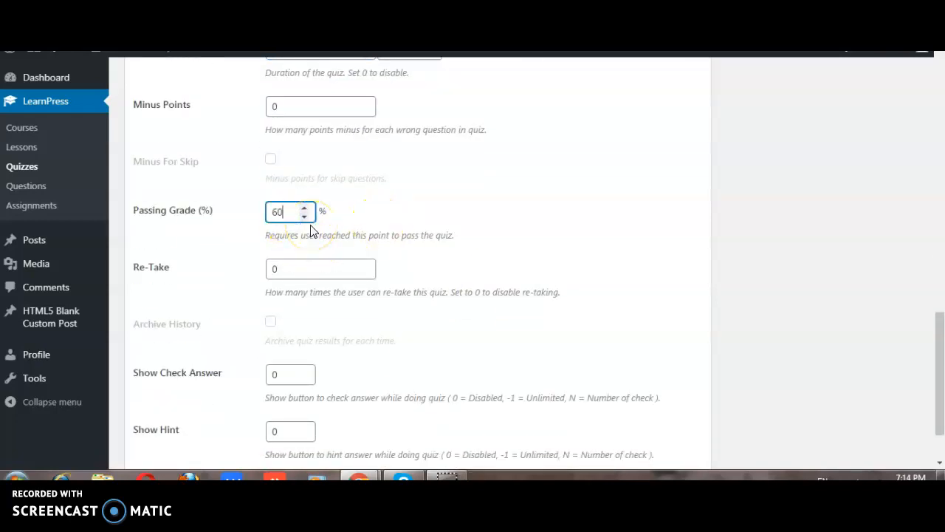
left_click(510, 230)
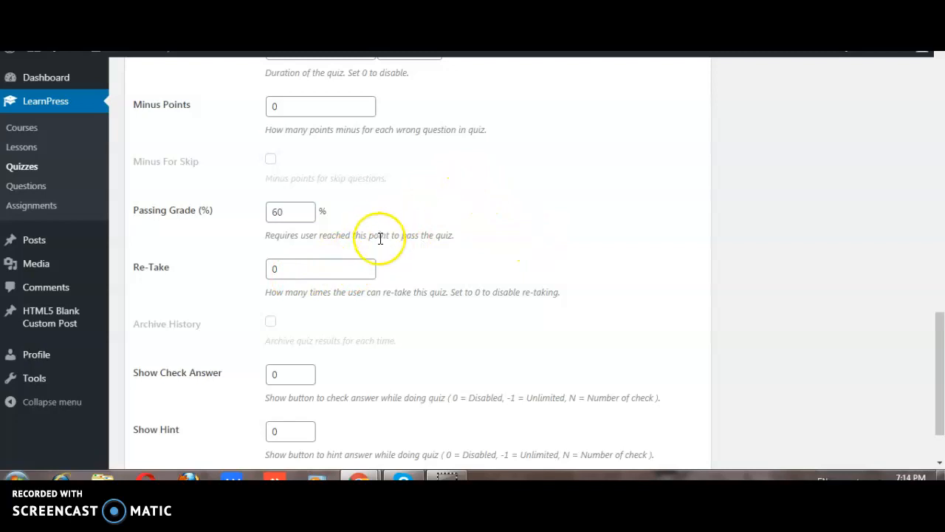
left_click(295, 269)
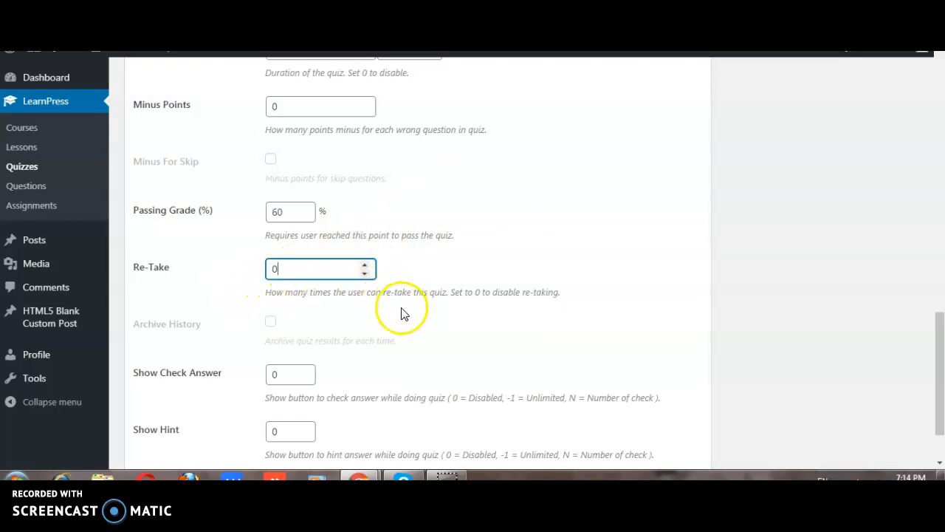
scroll(443, 280, "down", 2)
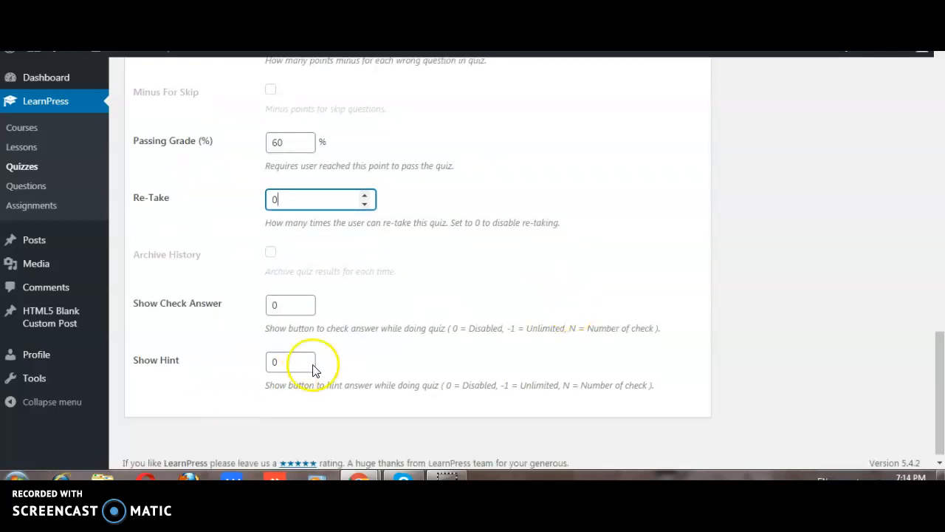
Update the PT 1 Science quiz and look over its list of questions.
scroll(583, 362, "up", 15)
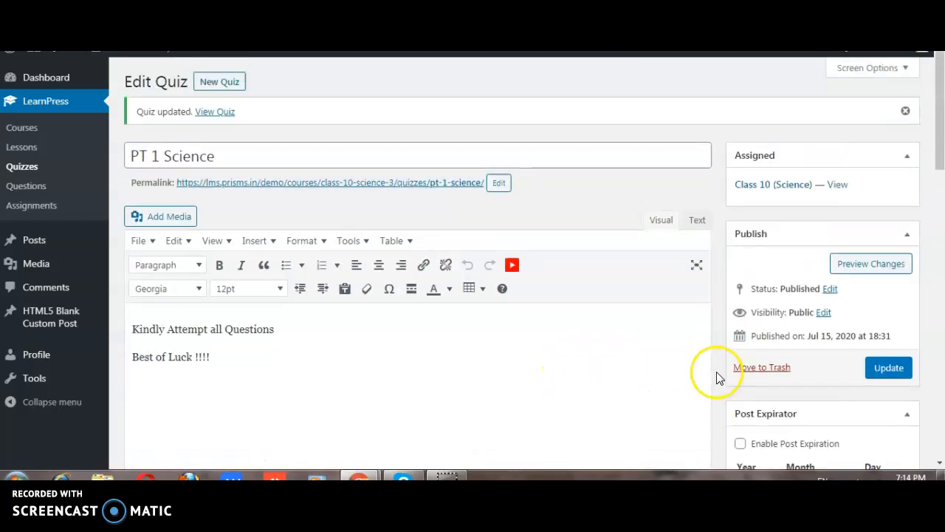
left_click(885, 378)
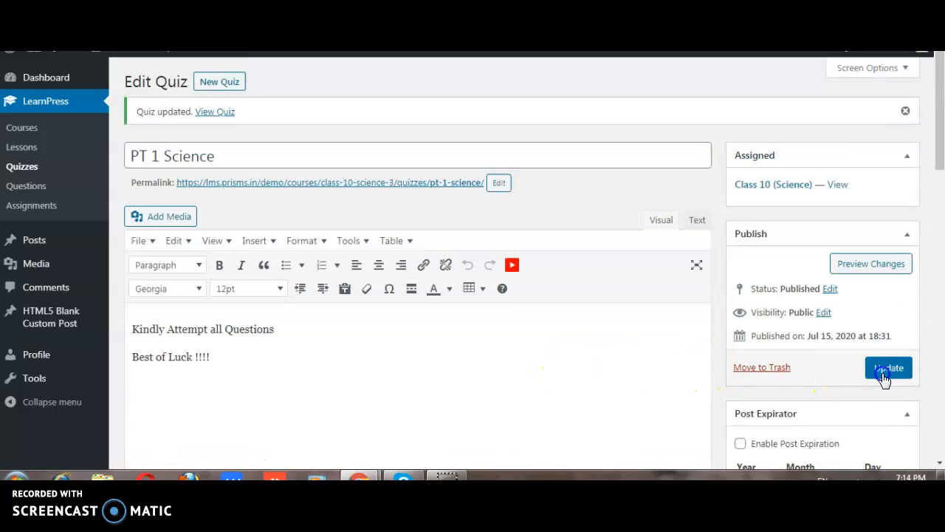
left_click(891, 374)
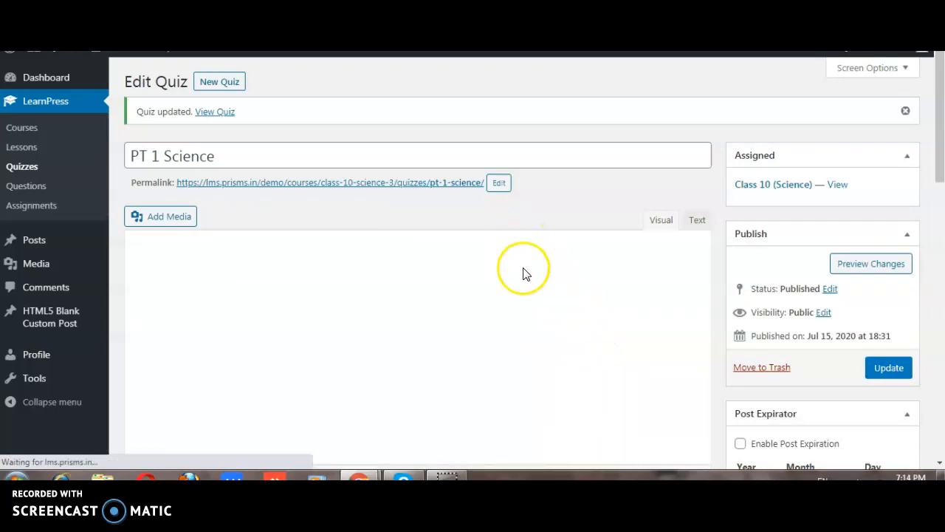
scroll(524, 272, "down", 5)
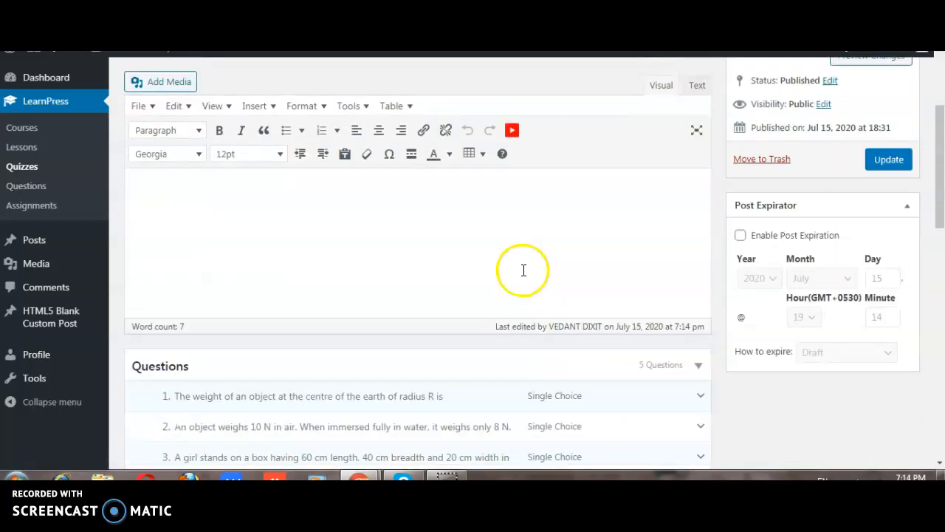
scroll(511, 280, "down", 3)
scroll(495, 288, "up", 10)
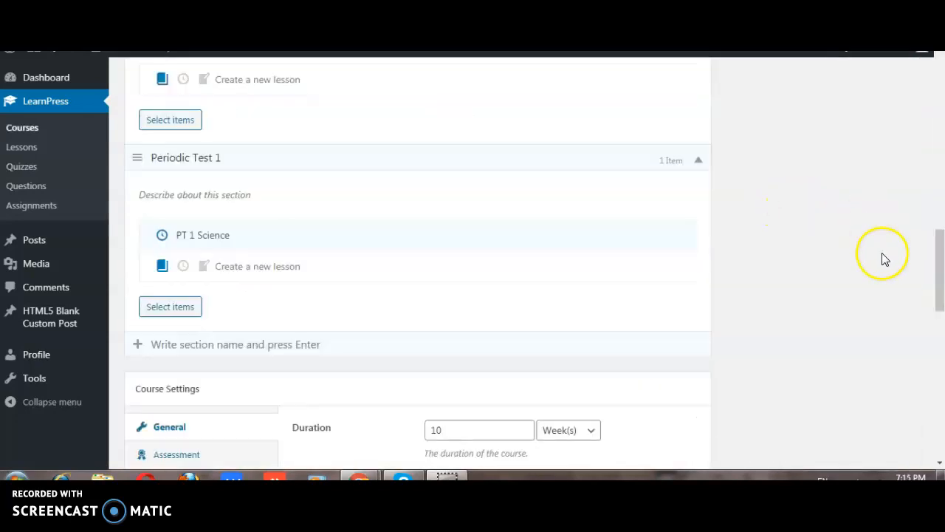
Check the PT 1 Science quiz under Periodic Test 1 in the Class 10 (Science) course and update the course.
left_click_drag(935, 264, 938, 244)
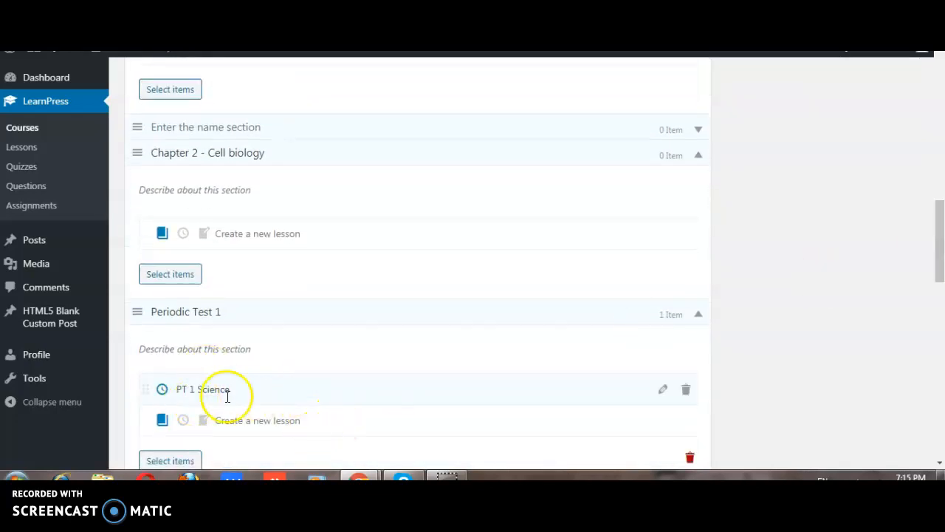
scroll(657, 284, "up", 5)
scroll(658, 285, "up", 10)
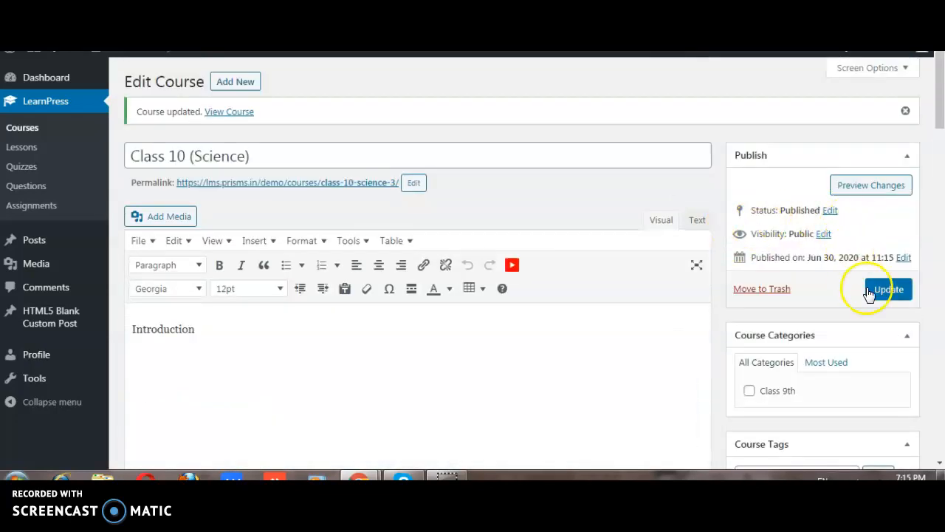
left_click(871, 291)
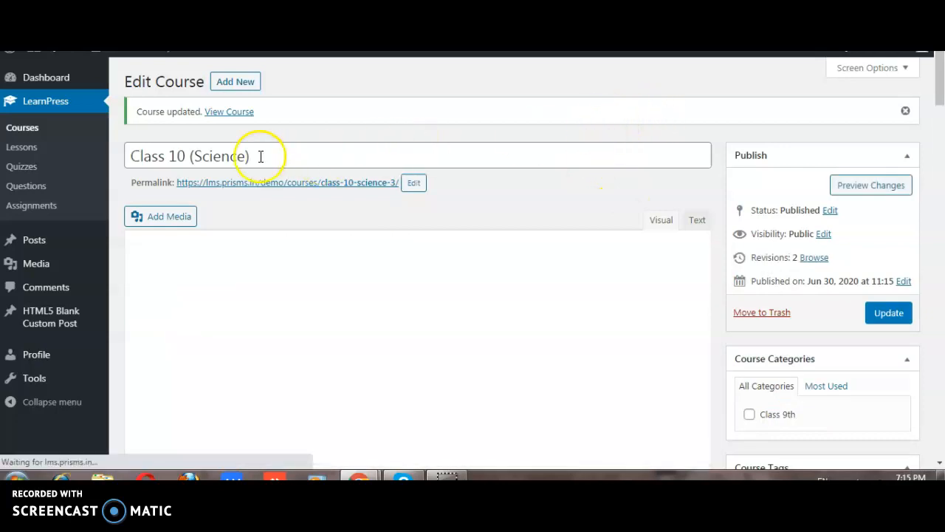
Return to the list of courses and open the Class 6 (Maths) course for editing.
left_click(30, 133)
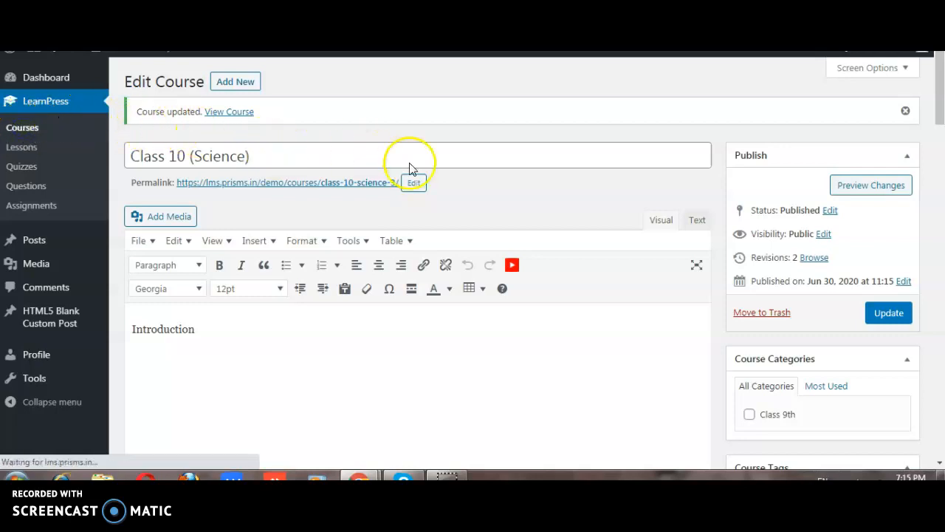
scroll(325, 197, "down", 1)
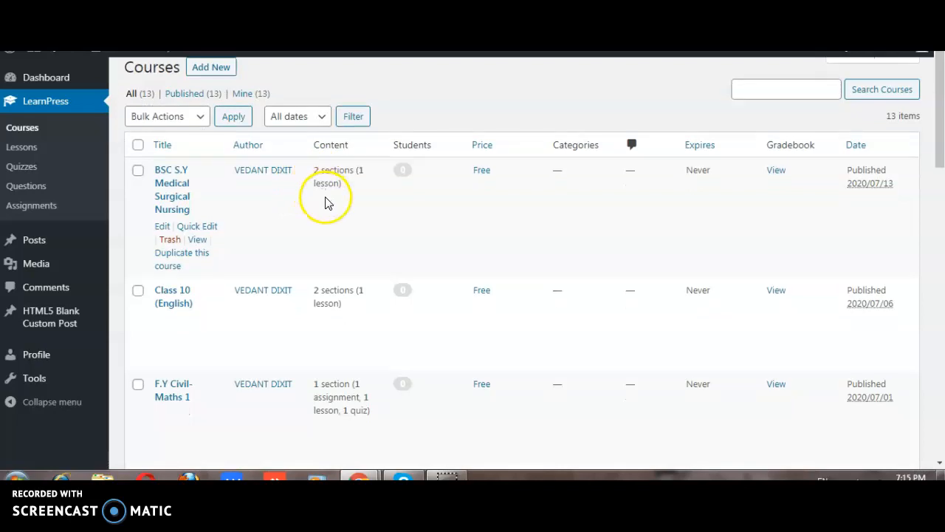
scroll(325, 202, "down", 5)
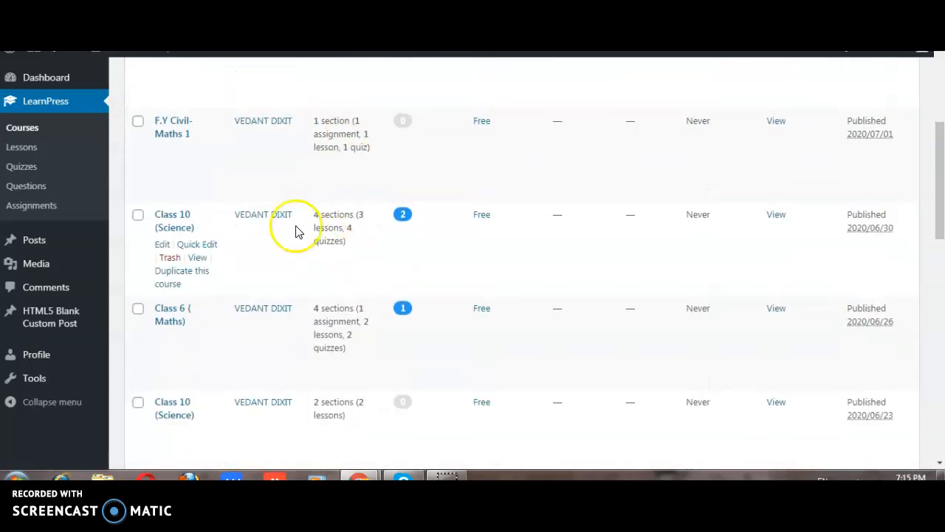
mouse_move(179, 360)
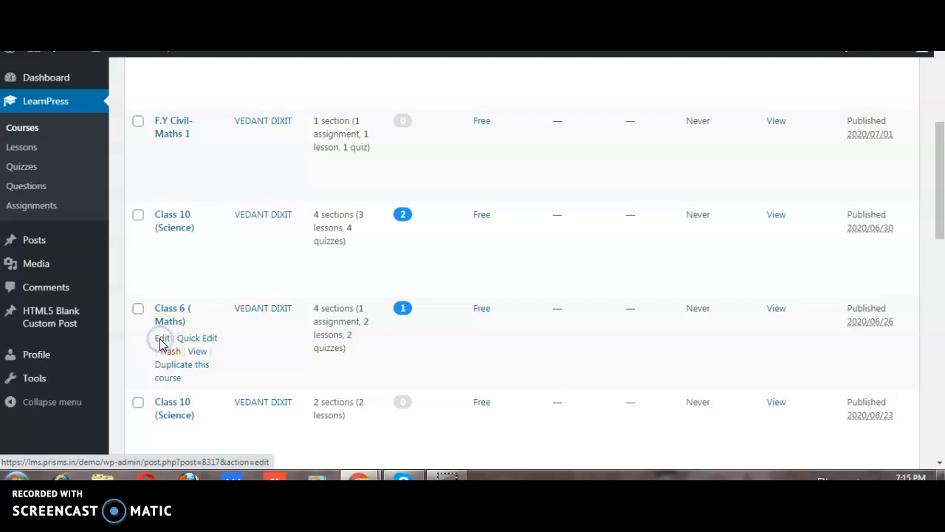
left_click(162, 340)
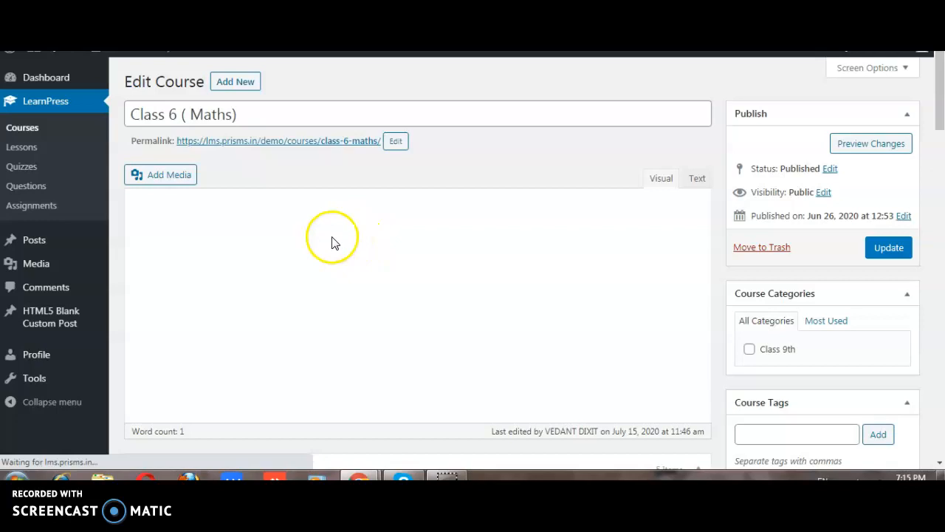
Add a section named "Preiodic Test 1" after the Last lesson section in the Class 6 (Maths) course curriculum.
scroll(331, 236, "down", 4)
scroll(331, 244, "down", 5)
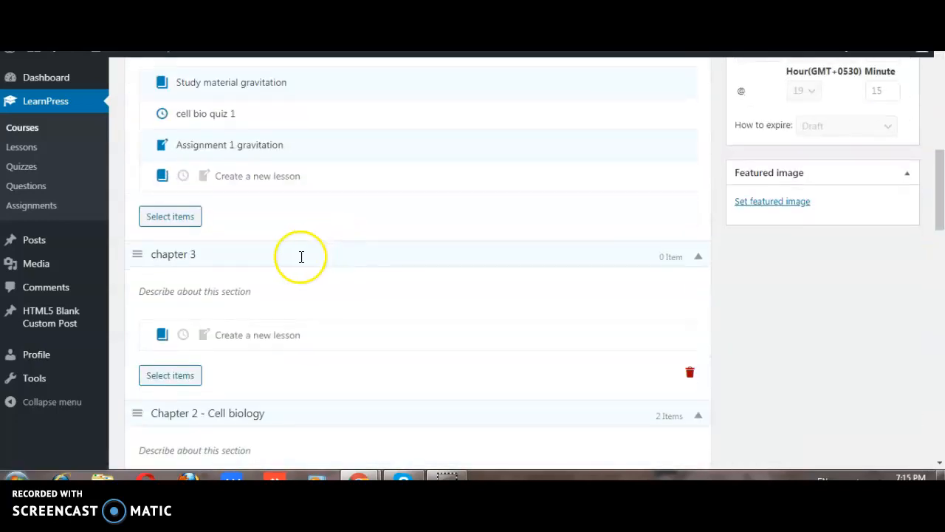
scroll(271, 356, "down", 5)
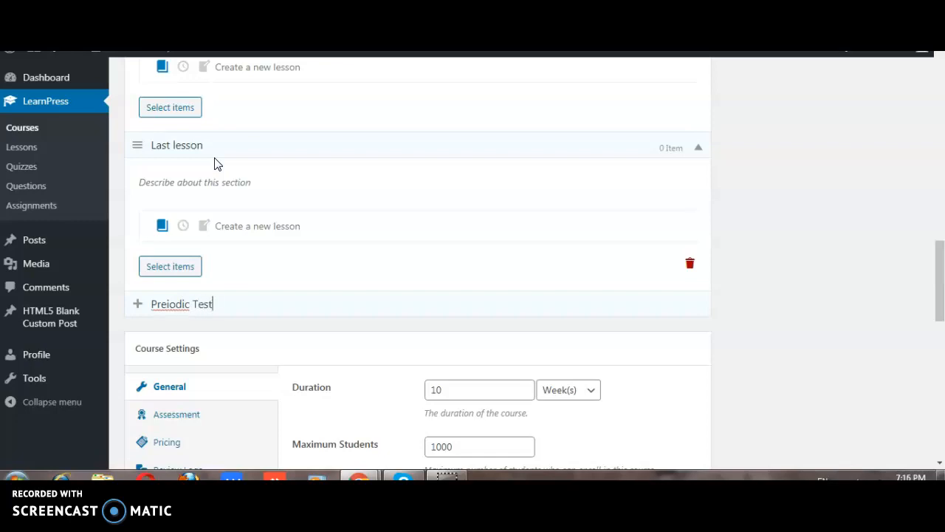
key("Return")
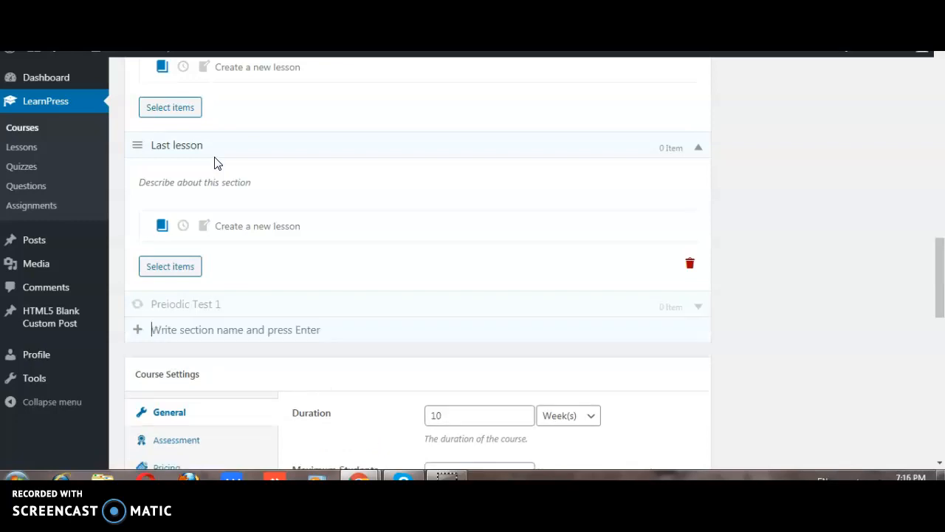
Create a quiz named PT 1 Maths in the Preiodic Test 1 section and dismiss the chat notification.
left_click(185, 382)
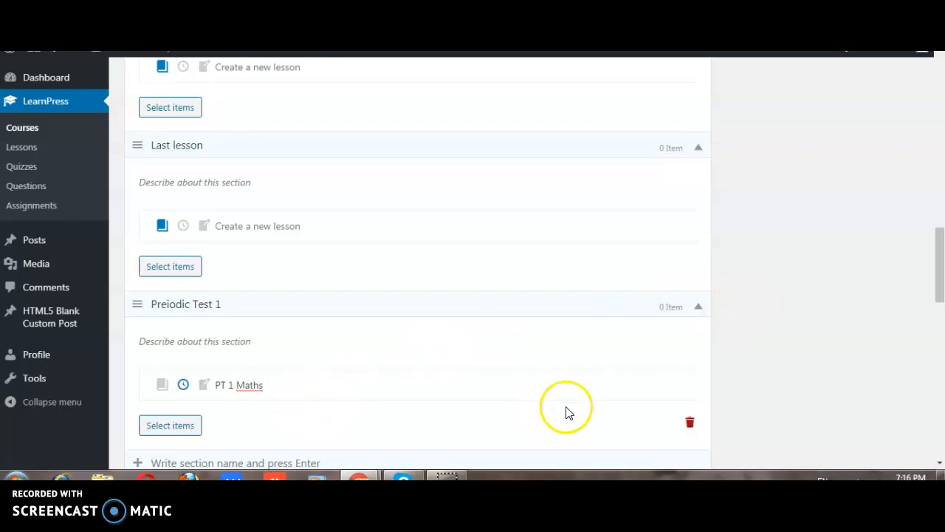
key("Return")
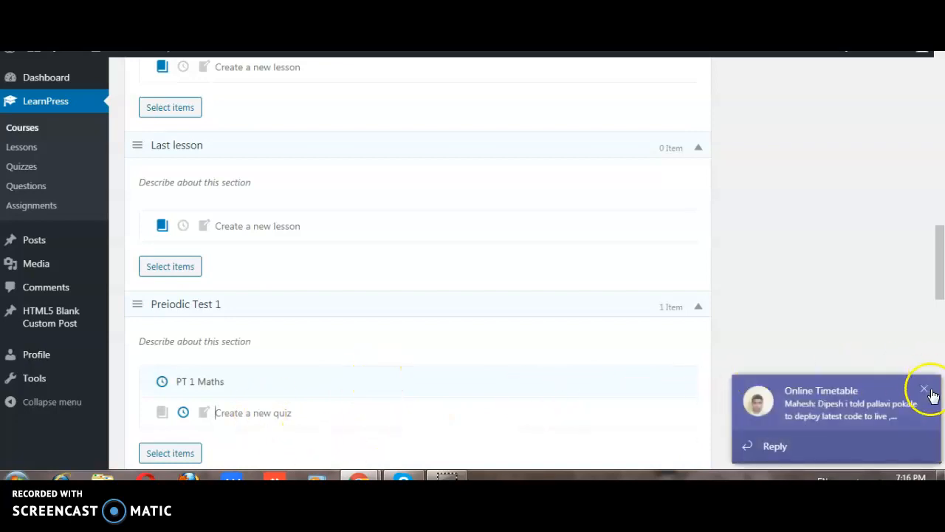
left_click(929, 397)
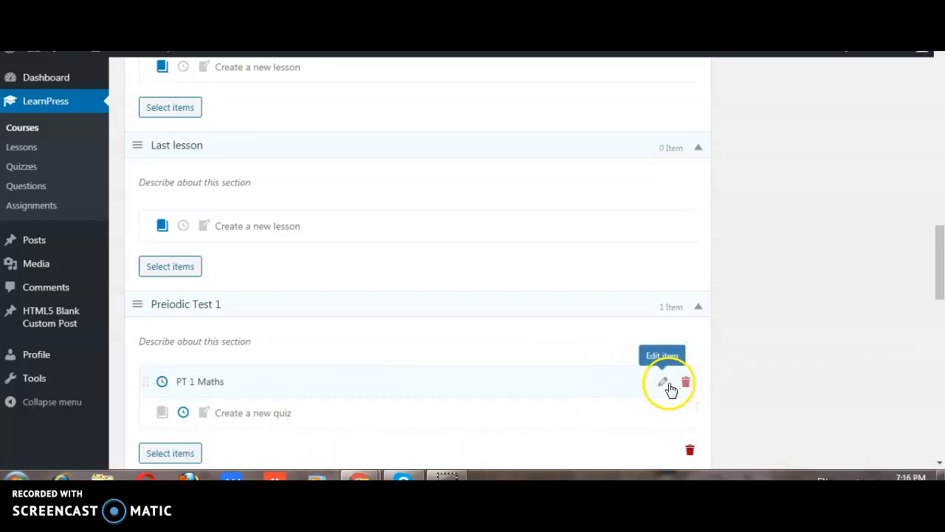
Look over the Class 6 (Maths) curriculum, checking the PT 1 Maths quiz and the other chapter sections.
left_click_drag(938, 274, 935, 325)
scroll(934, 325, "down", 1)
scroll(766, 322, "up", 2)
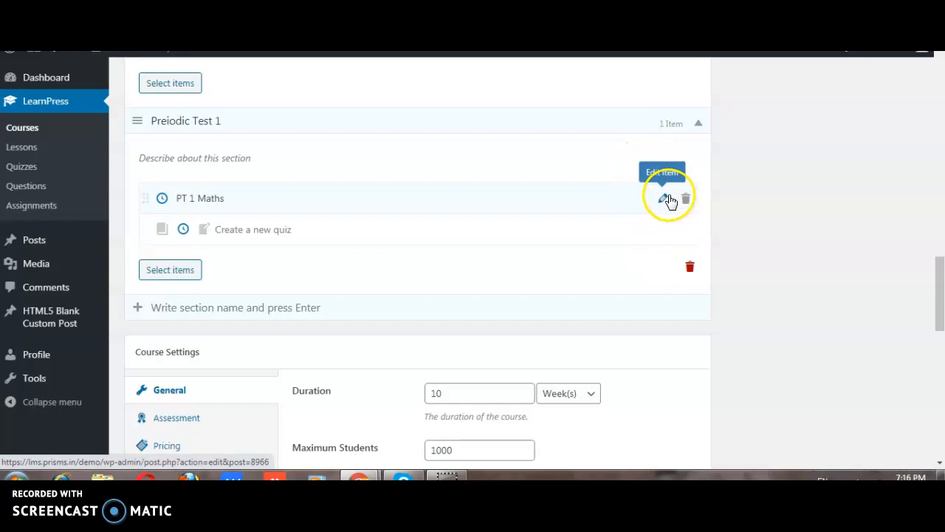
scroll(857, 288, "up", 4)
scroll(820, 318, "down", 5)
scroll(833, 317, "up", 12)
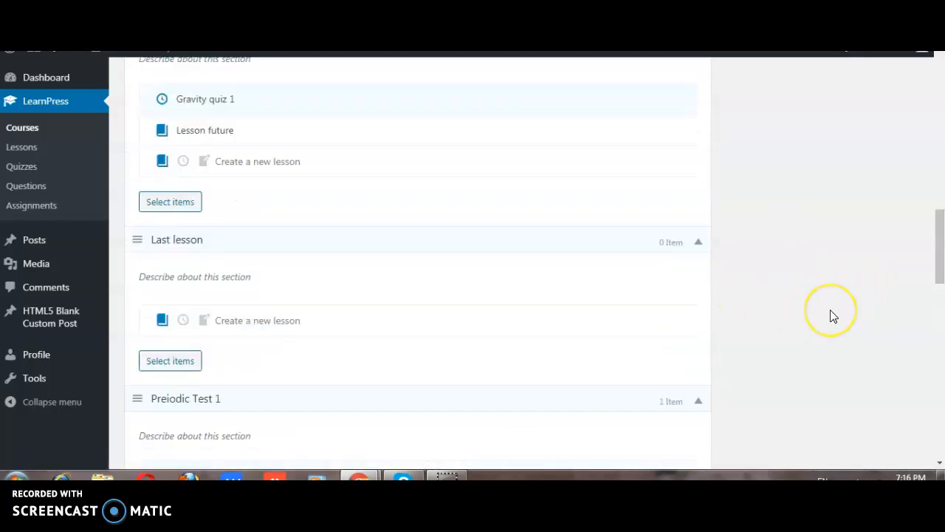
scroll(833, 317, "up", 3)
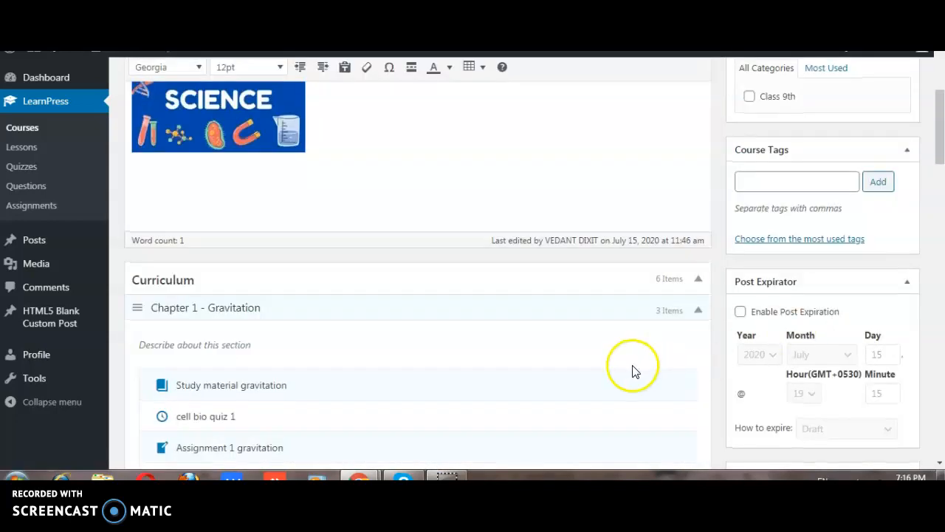
scroll(632, 371, "down", 3)
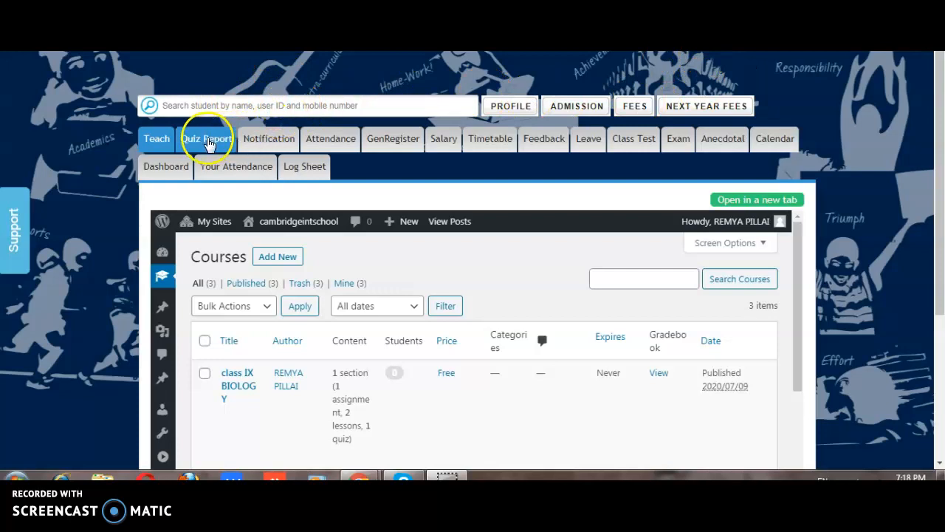
Show the quiz report for the class IX BIOLOGY course and its class IX biology TISSUES quiz, and look over the student results.
left_click(207, 138)
scroll(417, 166, "down", 1)
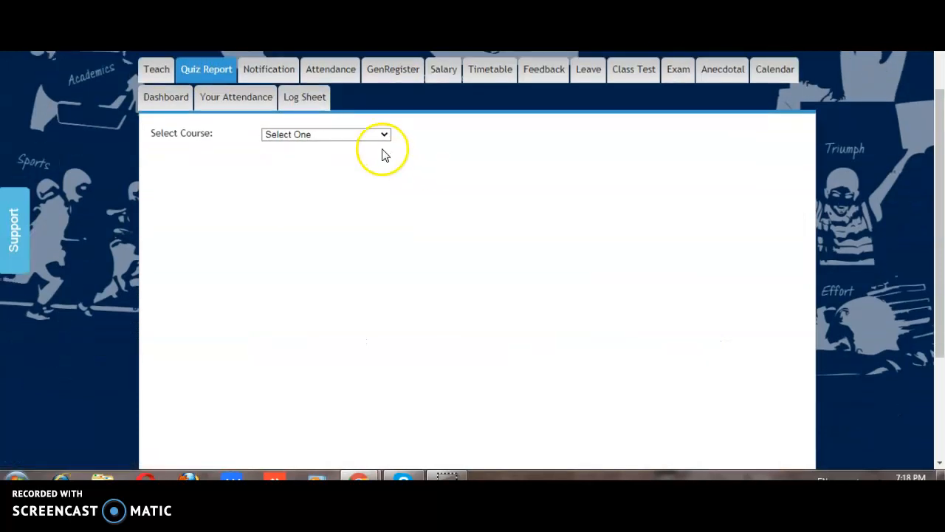
left_click(365, 136)
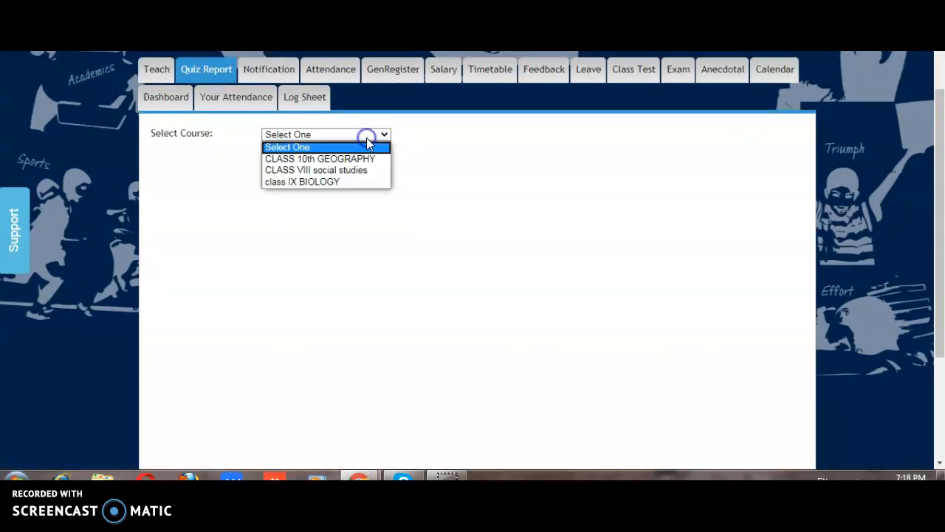
left_click(334, 181)
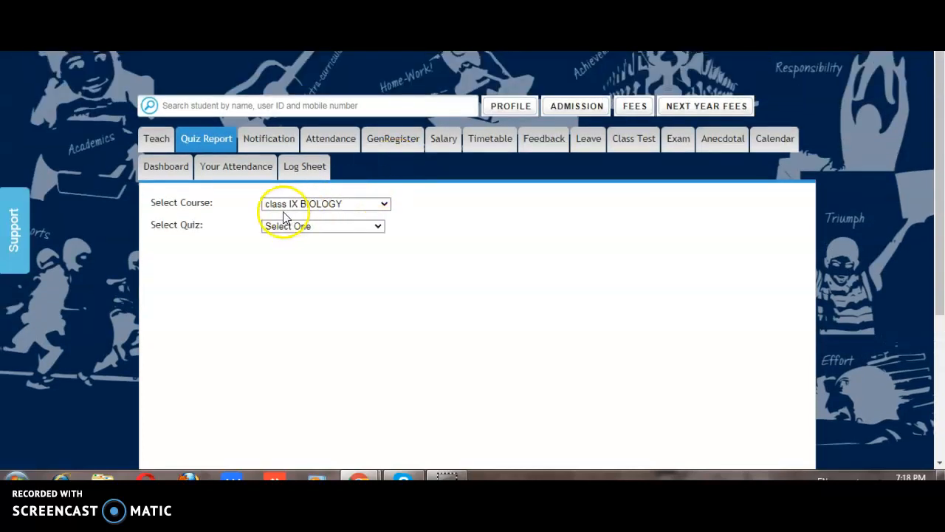
left_click(330, 227)
left_click(320, 252)
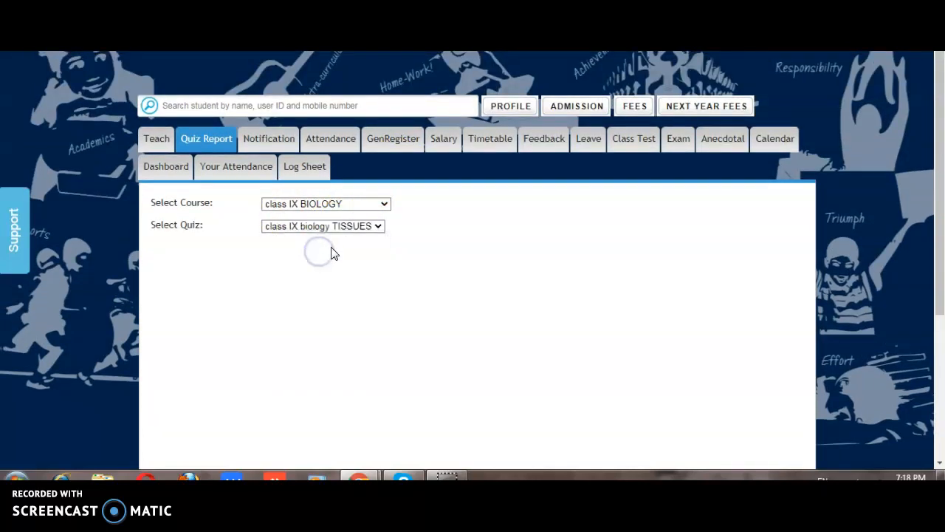
scroll(624, 235, "down", 1)
scroll(624, 235, "down", 1)
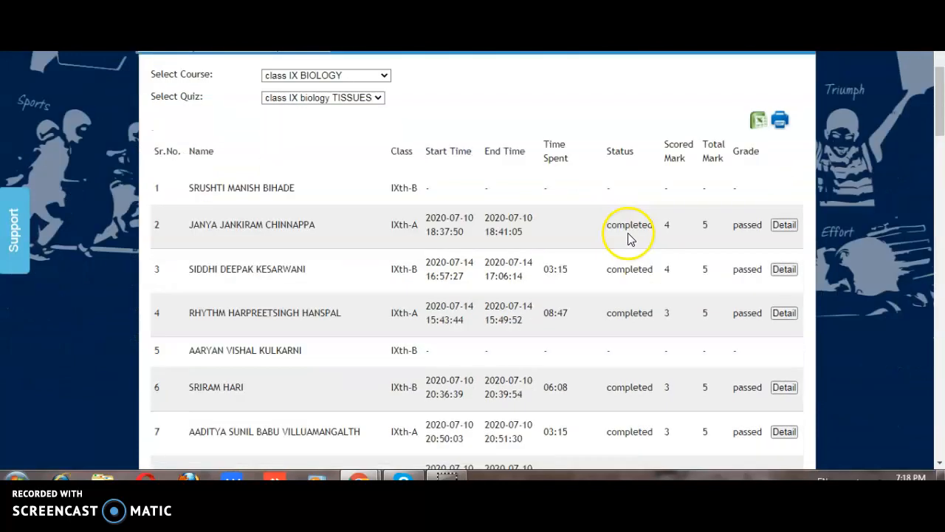
scroll(330, 267, "down", 1)
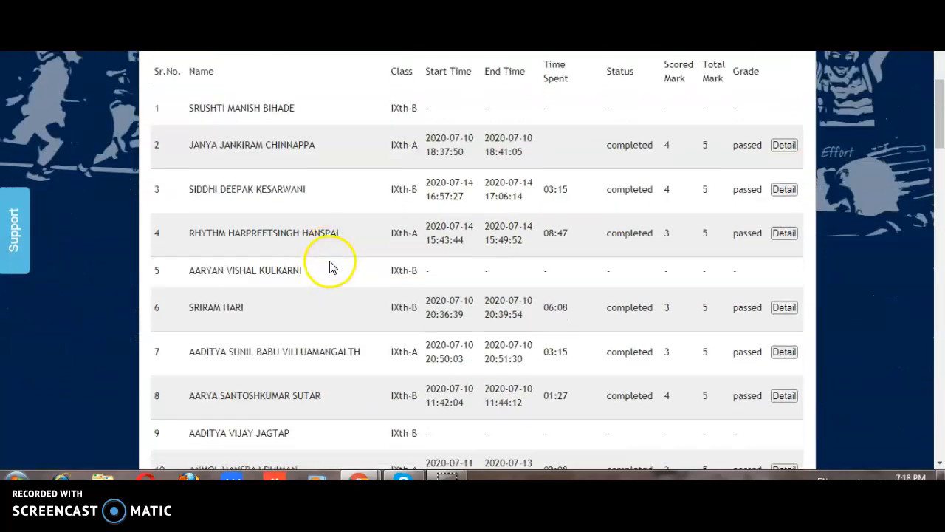
scroll(330, 267, "up", 2)
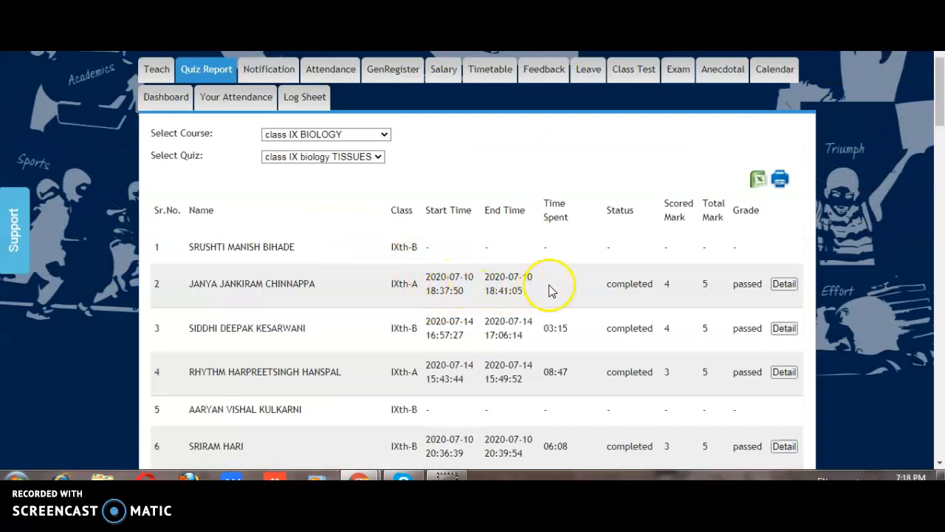
View the second listed student's detailed answers and overall result, and close the details.
left_click(785, 285)
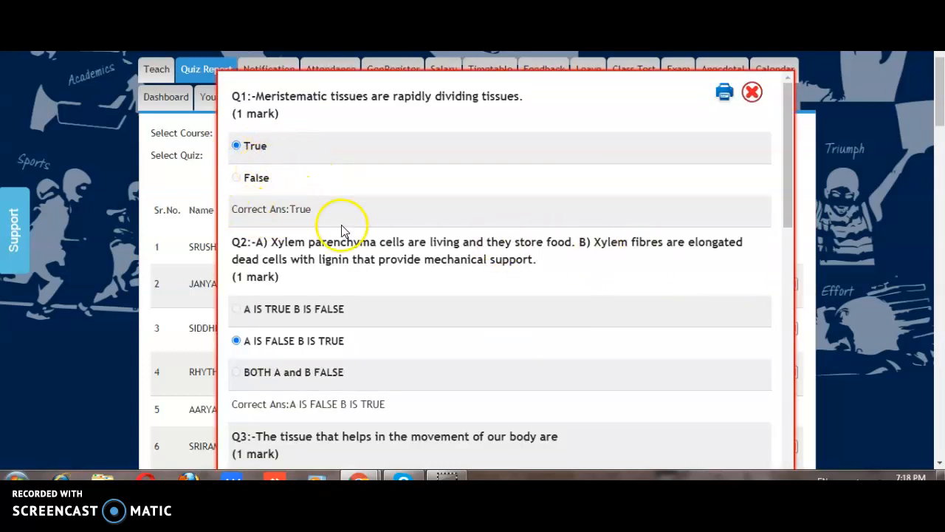
scroll(481, 217, "down", 7)
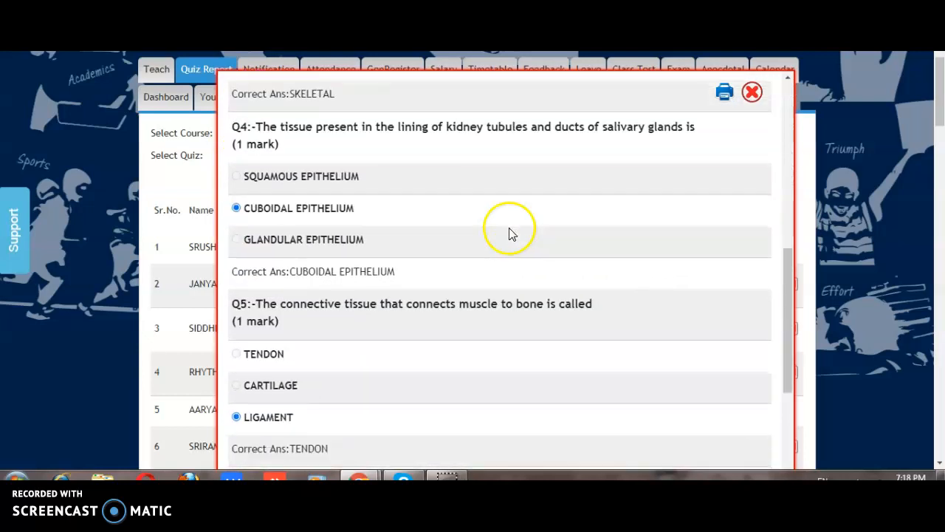
scroll(509, 234, "down", 5)
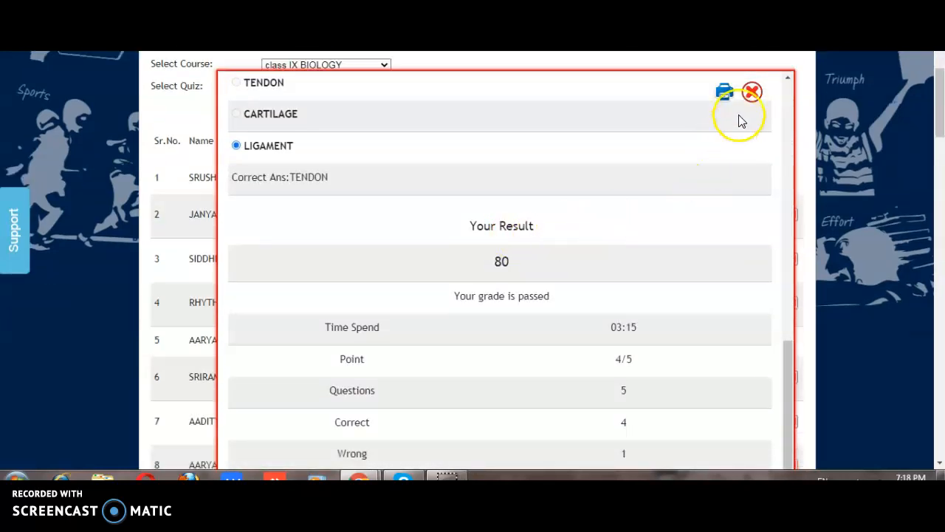
left_click(752, 92)
scroll(819, 236, "up", 1)
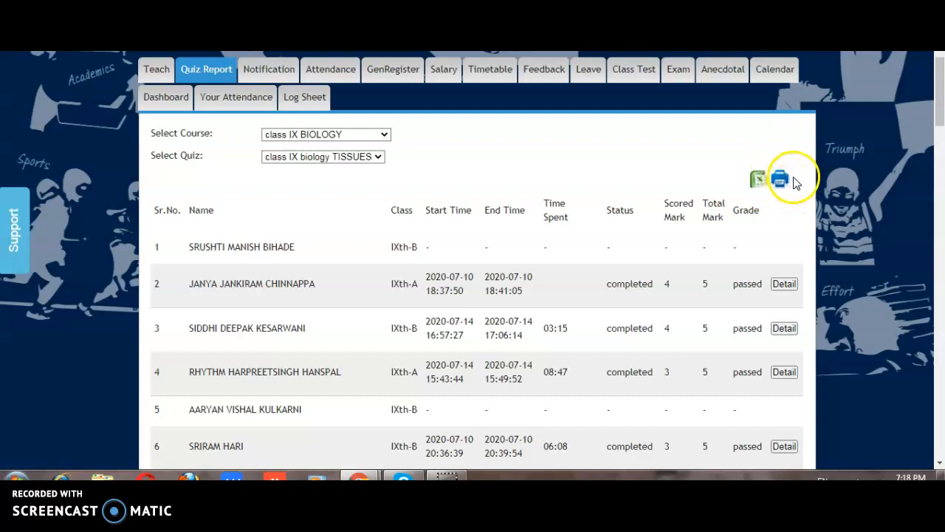
Look through the remaining biology results and switch the report to CLASS VIII social studies, quiz NATURAL RESOURCES: LAND,SOIL AND WATER.
scroll(796, 183, "down", 4)
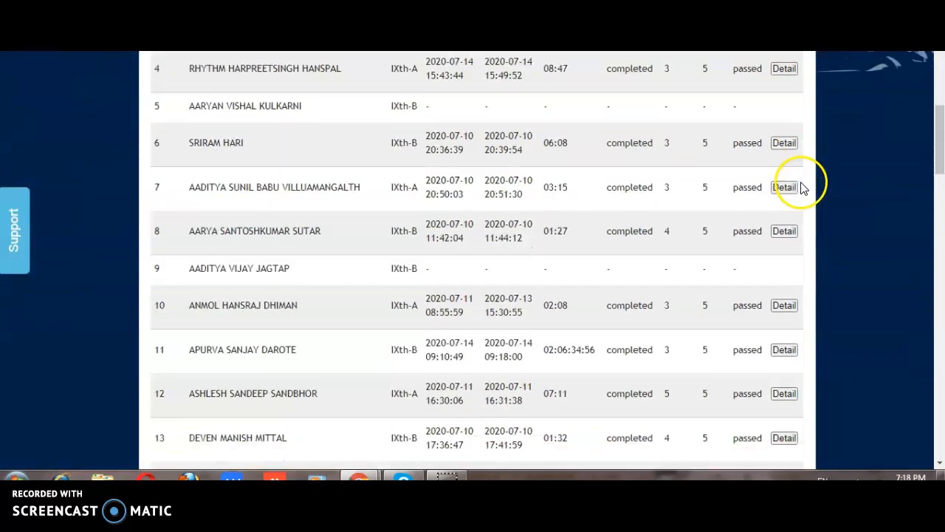
scroll(743, 302, "down", 2)
scroll(739, 302, "up", 8)
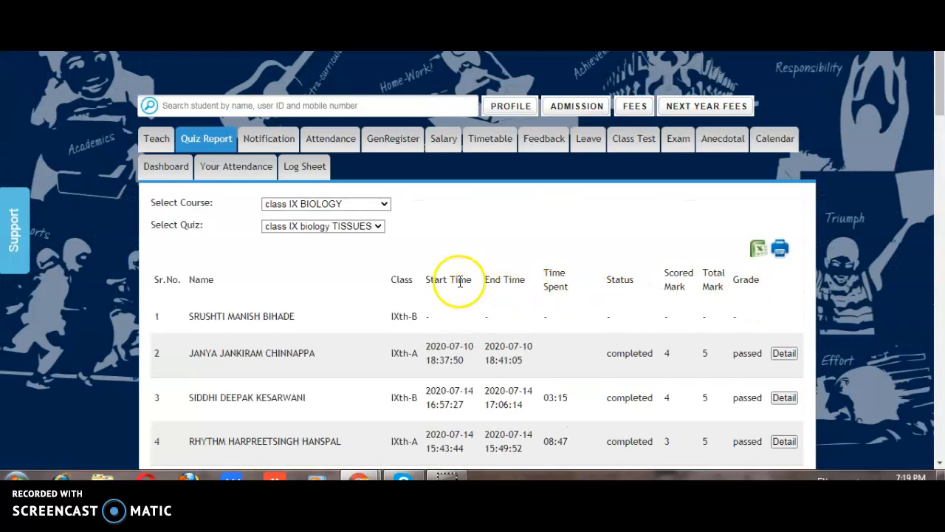
left_click(342, 207)
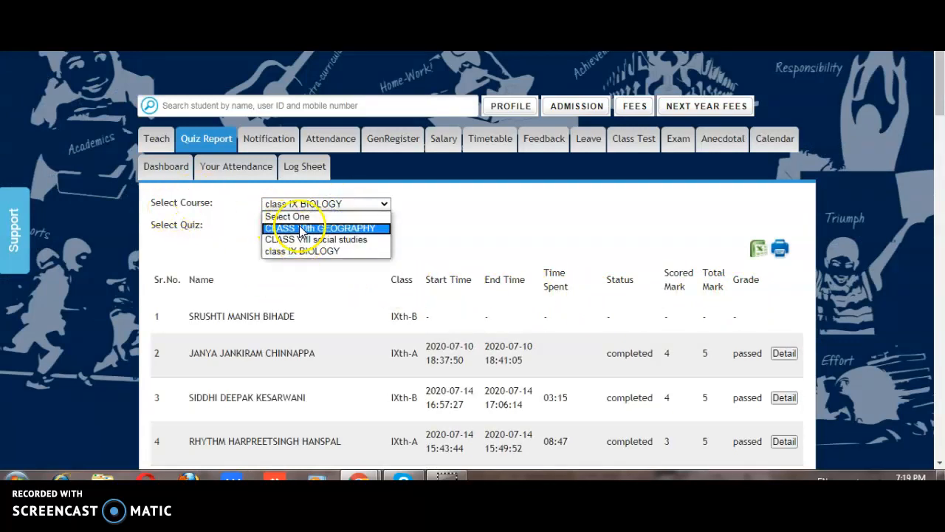
left_click(308, 240)
left_click(319, 226)
left_click(373, 231)
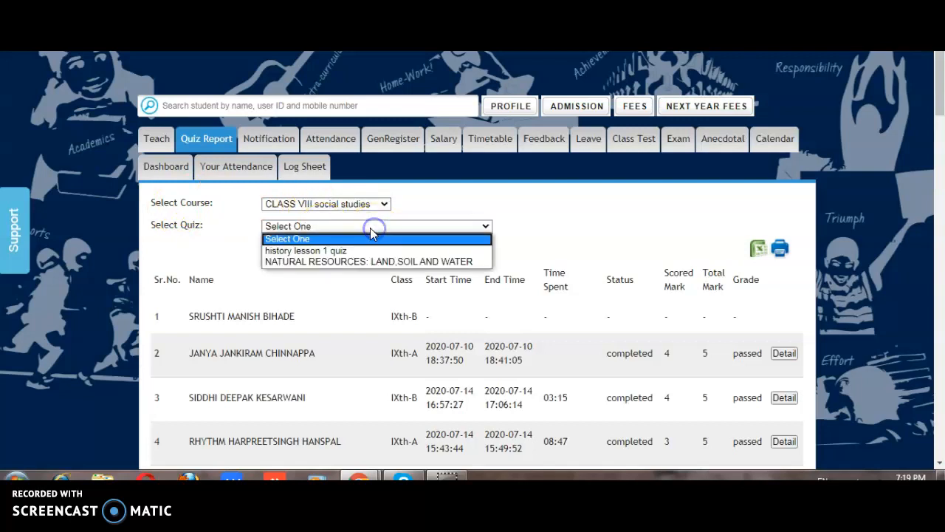
left_click(340, 262)
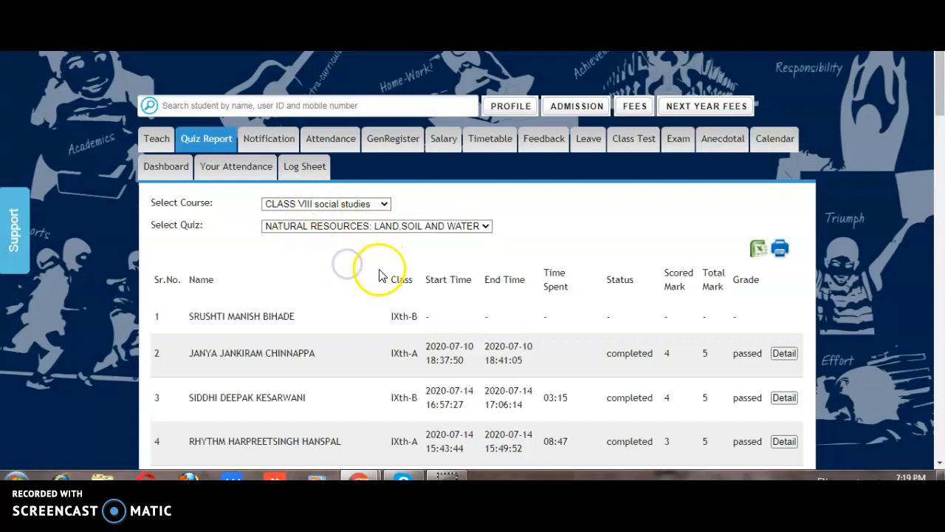
Examine the students' completion status, marks and grades in the NATURAL RESOURCES: LAND,SOIL AND WATER quiz report.
scroll(669, 251, "down", 1)
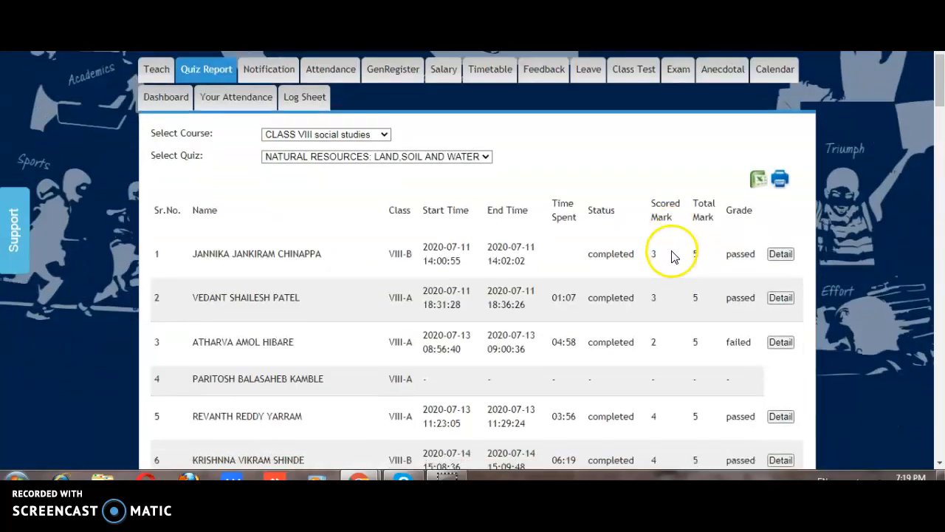
scroll(668, 259, "down", 2)
scroll(661, 264, "up", 1)
scroll(517, 293, "down", 1)
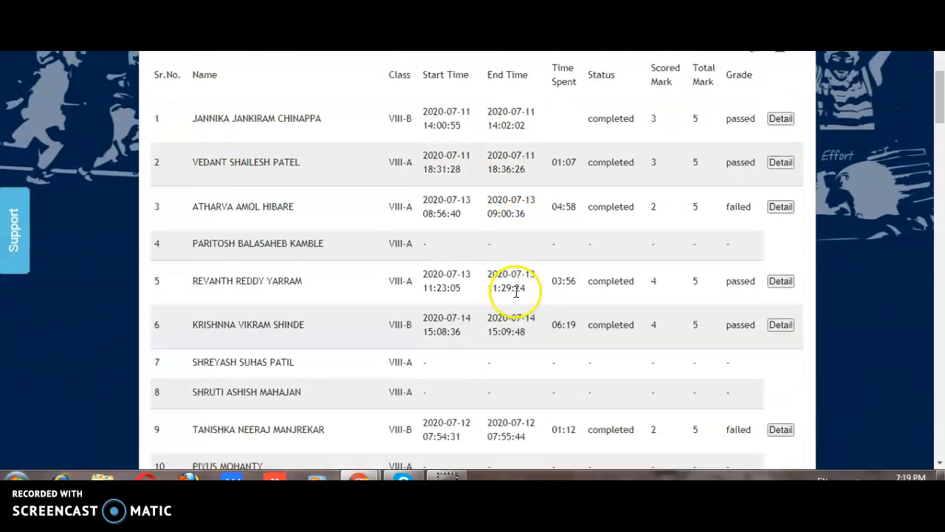
scroll(516, 293, "down", 5)
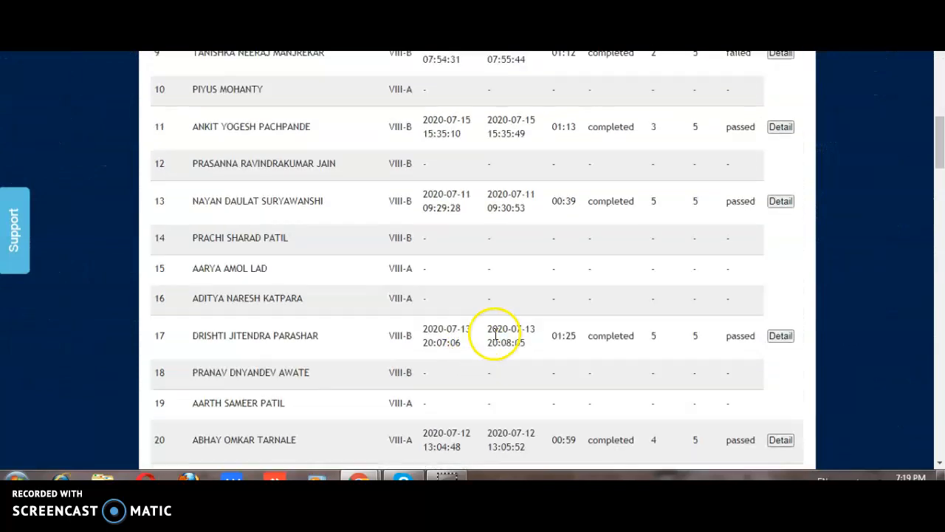
scroll(496, 336, "up", 7)
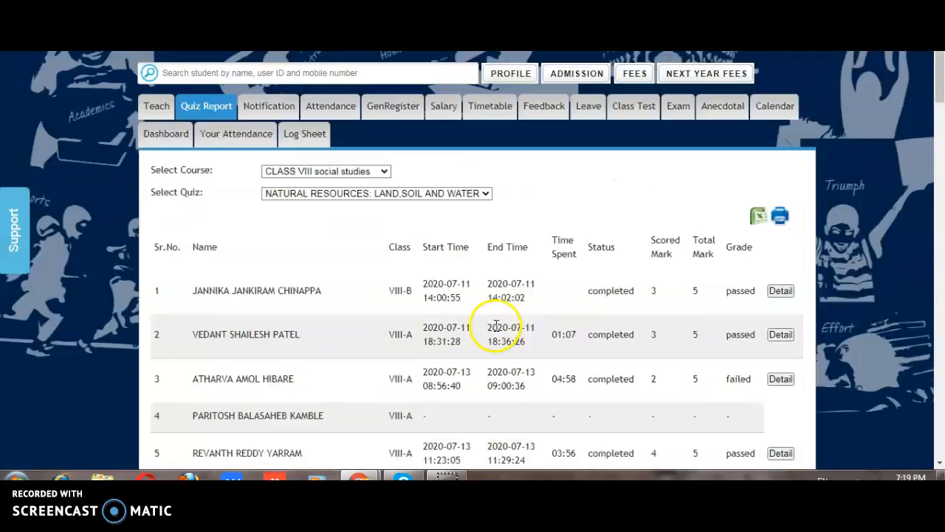
scroll(496, 325, "up", 1)
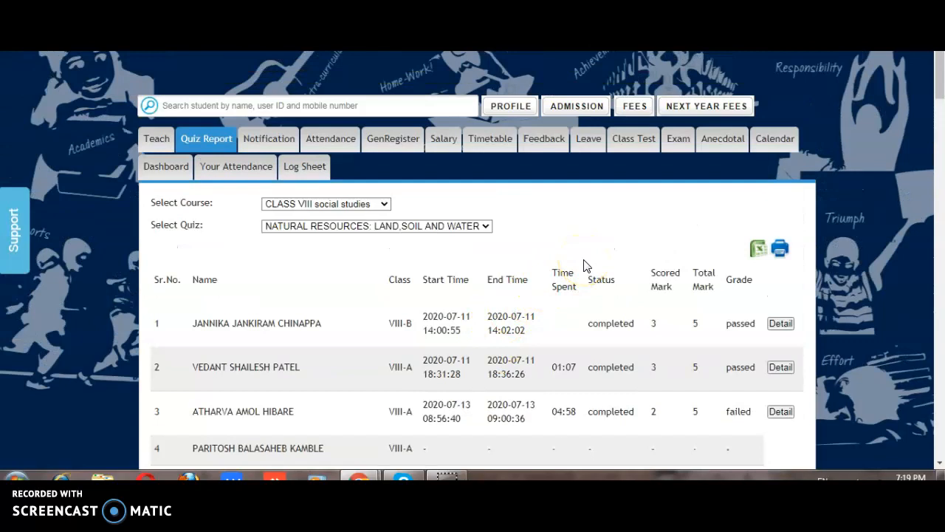